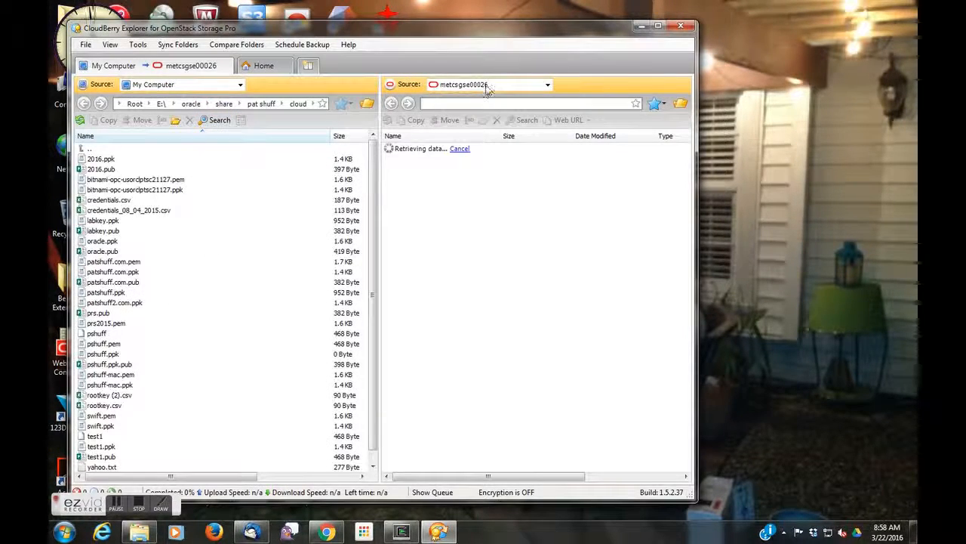
{"action": "left_click", "coordinate": [488, 86]}
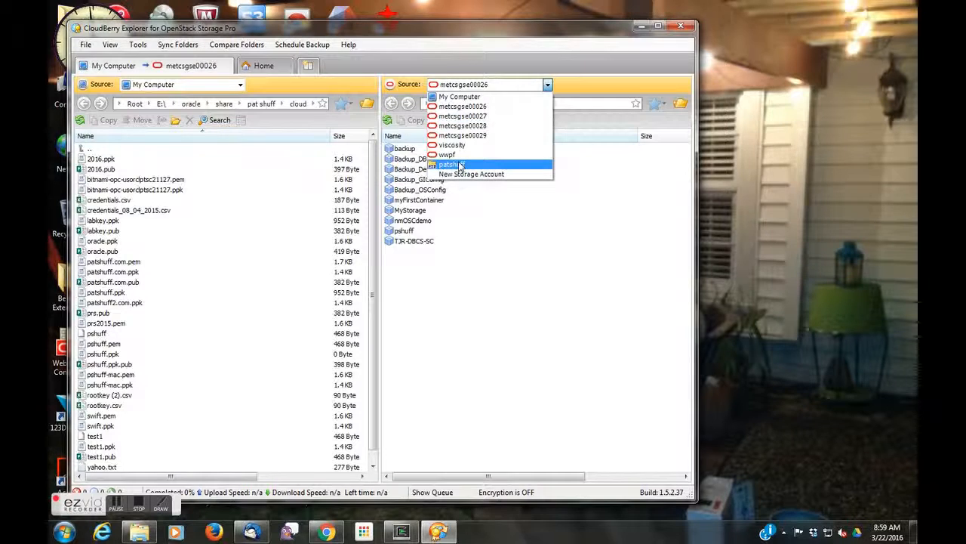
{"action": "left_click", "coordinate": [462, 108]}
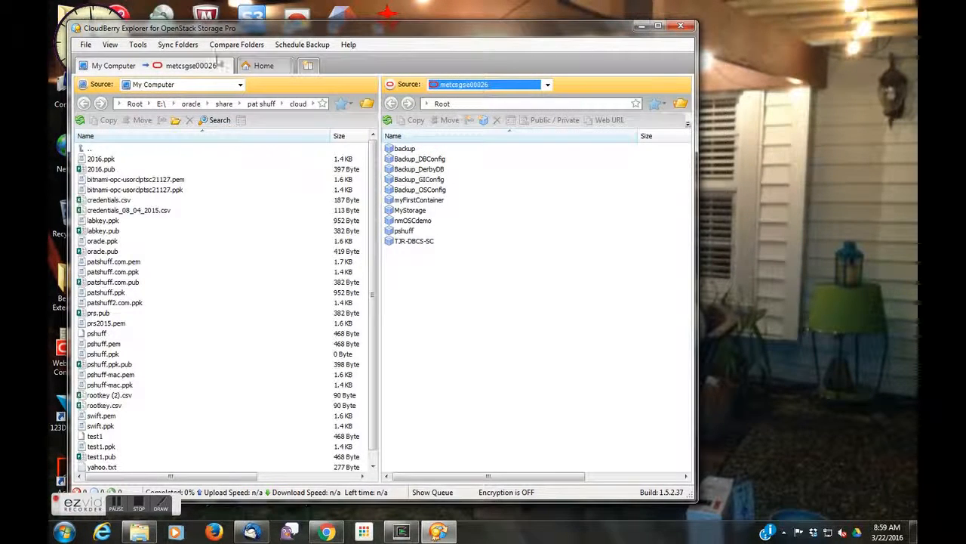
{"action": "left_click", "coordinate": [86, 44]}
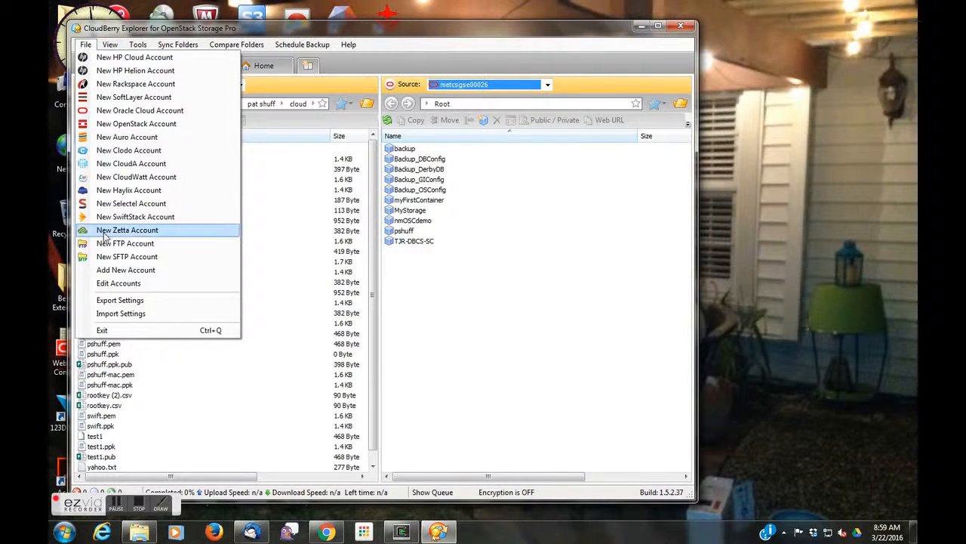
{"action": "left_click", "coordinate": [113, 283]}
{"action": "left_click", "coordinate": [243, 181]}
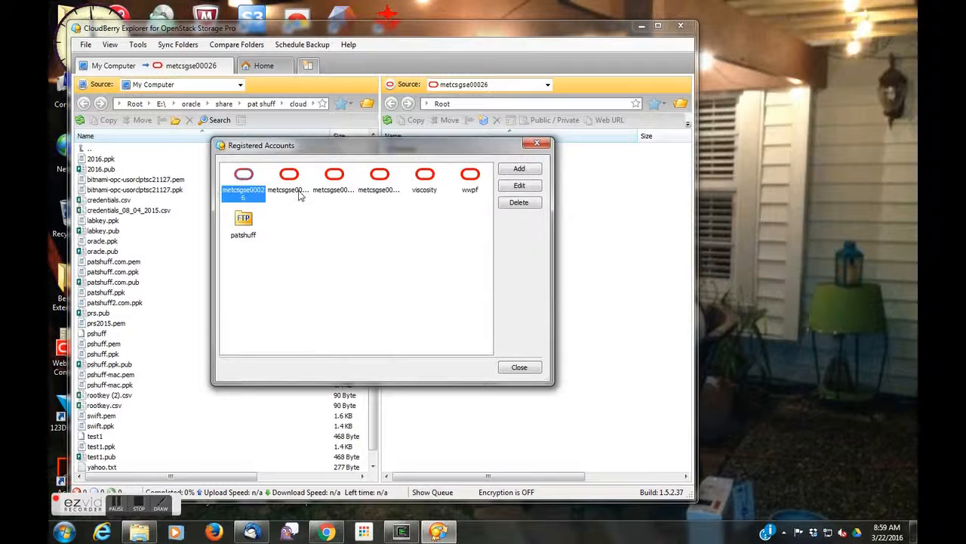
{"action": "left_click", "coordinate": [518, 185]}
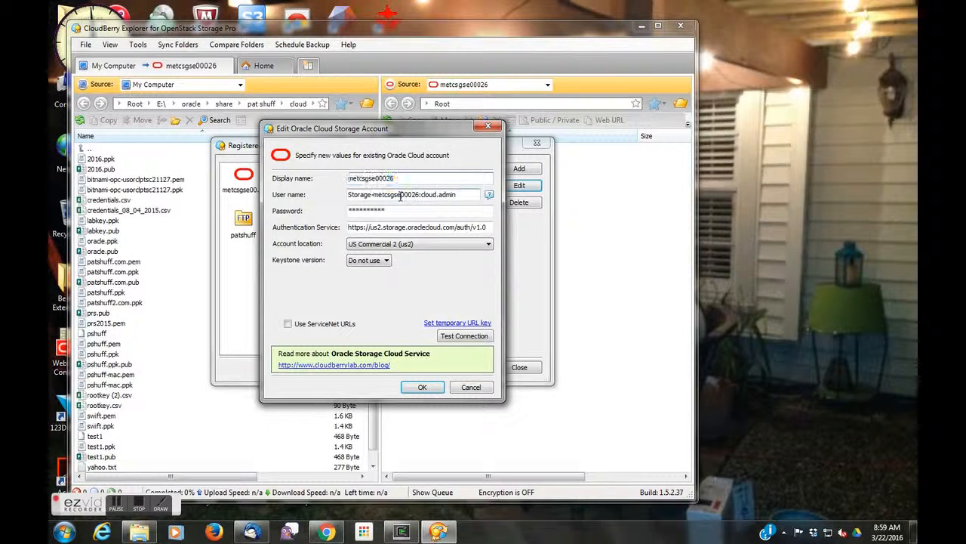
Step: Inspect the account's user name in the edit dialog
{"action": "double_click", "coordinate": [400, 198]}
{"action": "left_click", "coordinate": [400, 197]}
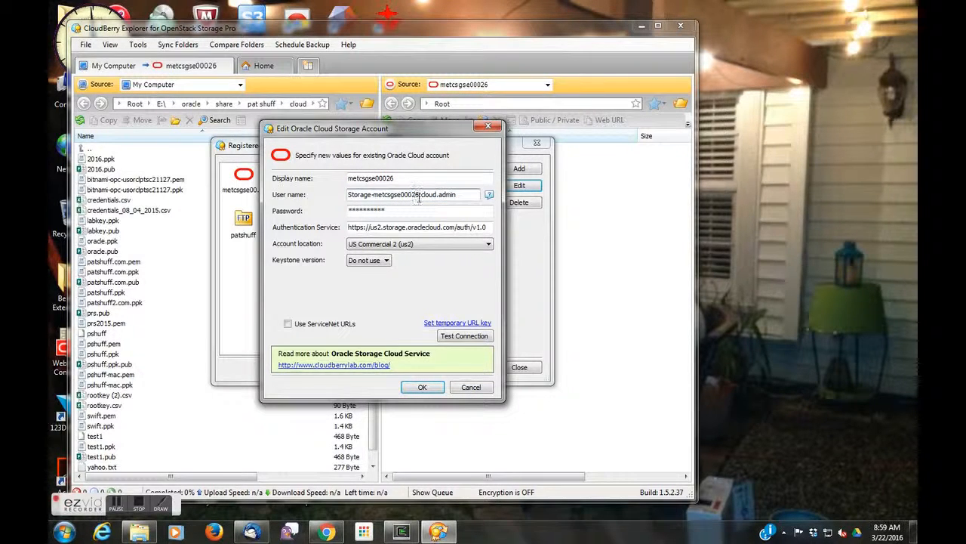
{"action": "left_click_drag", "start_coordinate": [421, 196], "coordinate": [463, 197]}
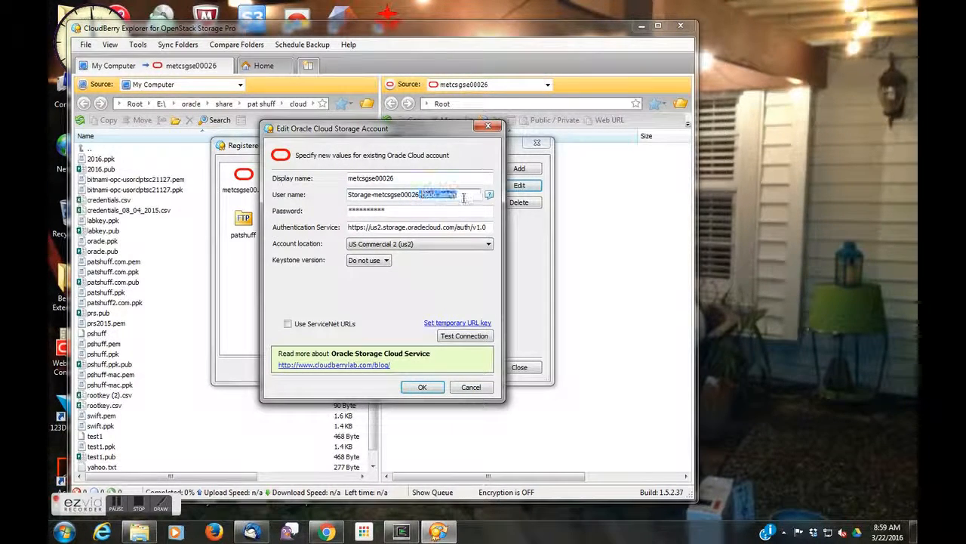
{"action": "left_click", "coordinate": [464, 198]}
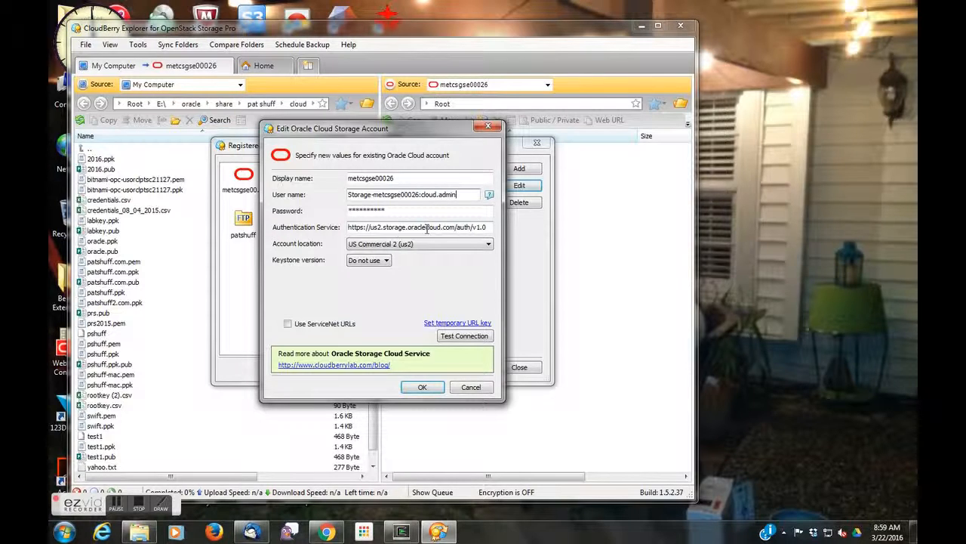
Step: Test the account's connection, then close the account dialogs without saving changes
{"action": "left_click", "coordinate": [448, 337]}
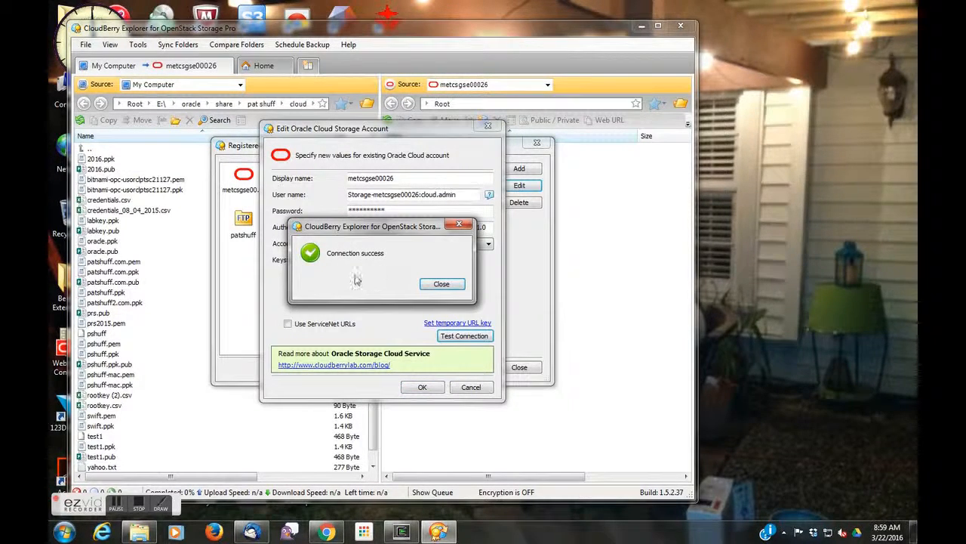
{"action": "left_click", "coordinate": [439, 284]}
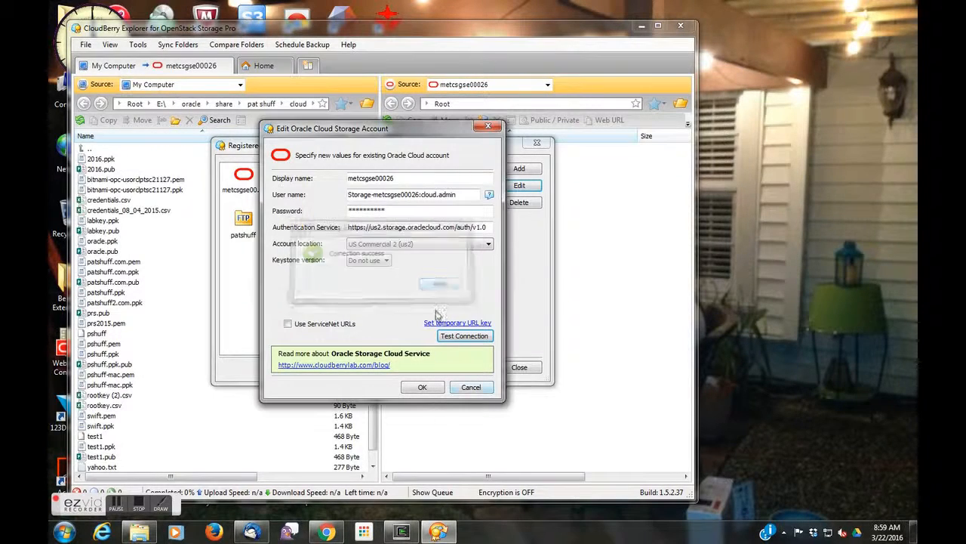
{"action": "left_click", "coordinate": [472, 389]}
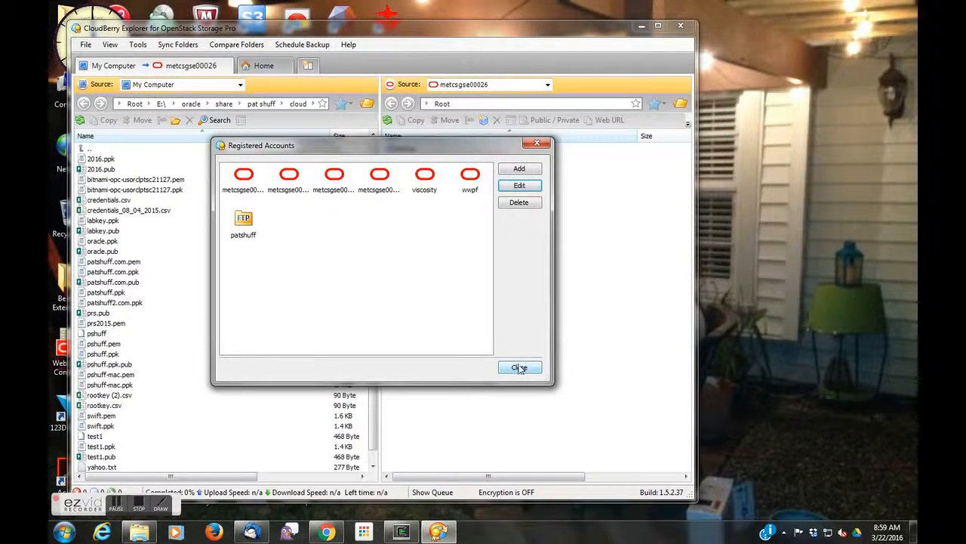
{"action": "left_click", "coordinate": [519, 368]}
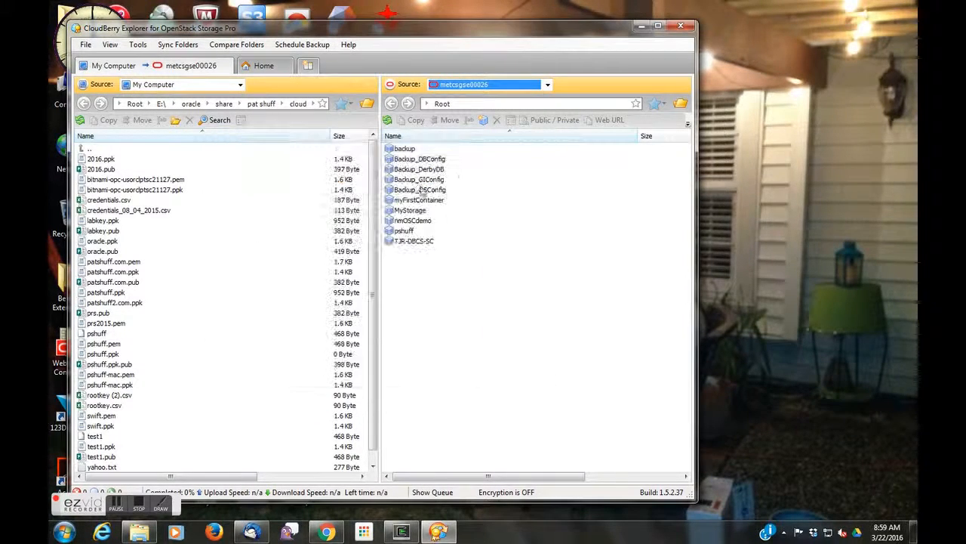
Step: Browse the storage containers and open the pshuff container
{"action": "double_click", "coordinate": [402, 231]}
{"action": "left_click", "coordinate": [396, 148]}
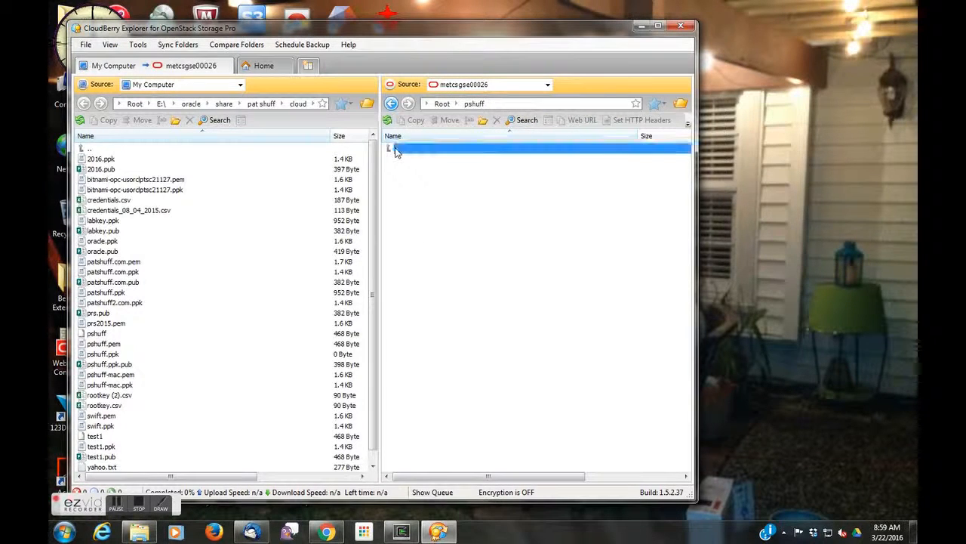
{"action": "double_click", "coordinate": [397, 149]}
{"action": "double_click", "coordinate": [397, 149]}
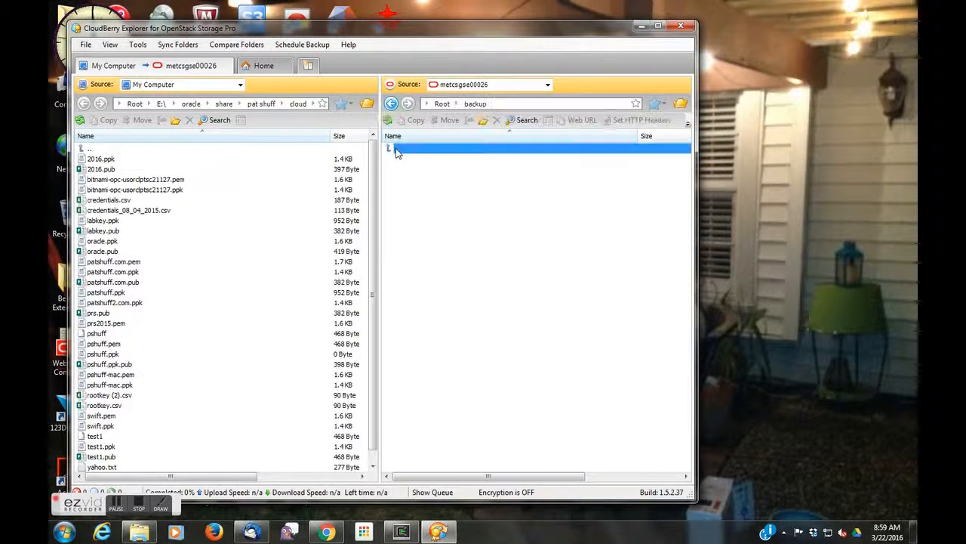
{"action": "double_click", "coordinate": [397, 150]}
{"action": "double_click", "coordinate": [397, 233]}
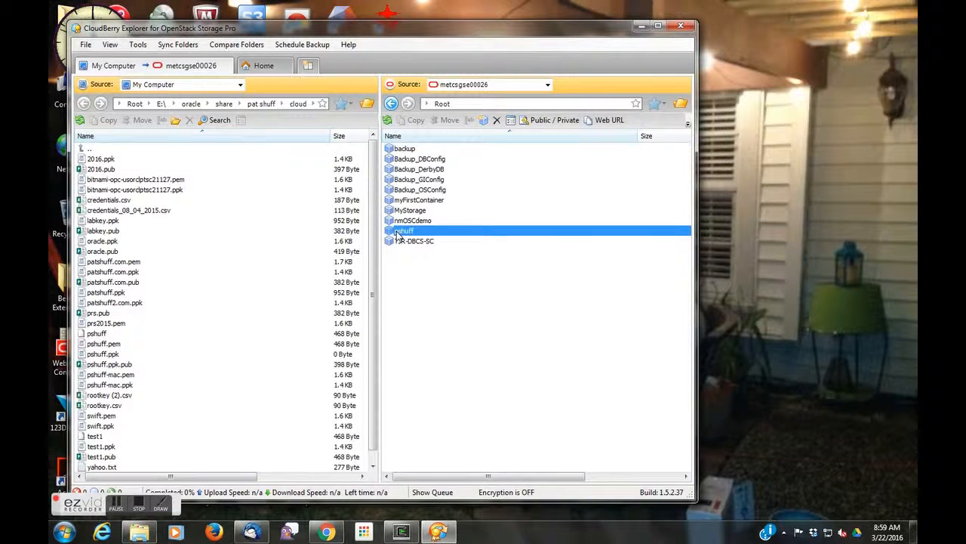
Step: Upload 2016.pub from the local cloud folder into the pshuff container
{"action": "left_click", "coordinate": [100, 170]}
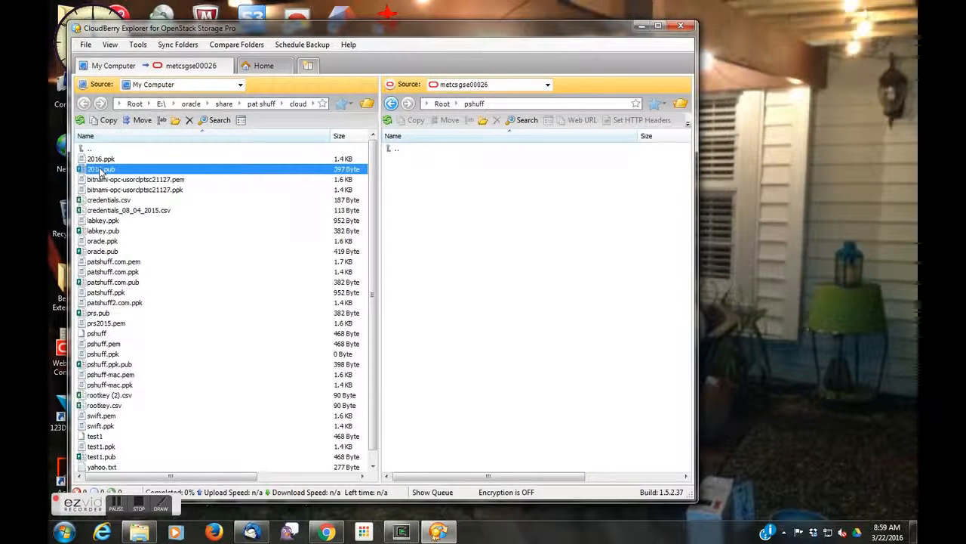
{"action": "left_click_drag", "start_coordinate": [99, 170], "coordinate": [436, 188]}
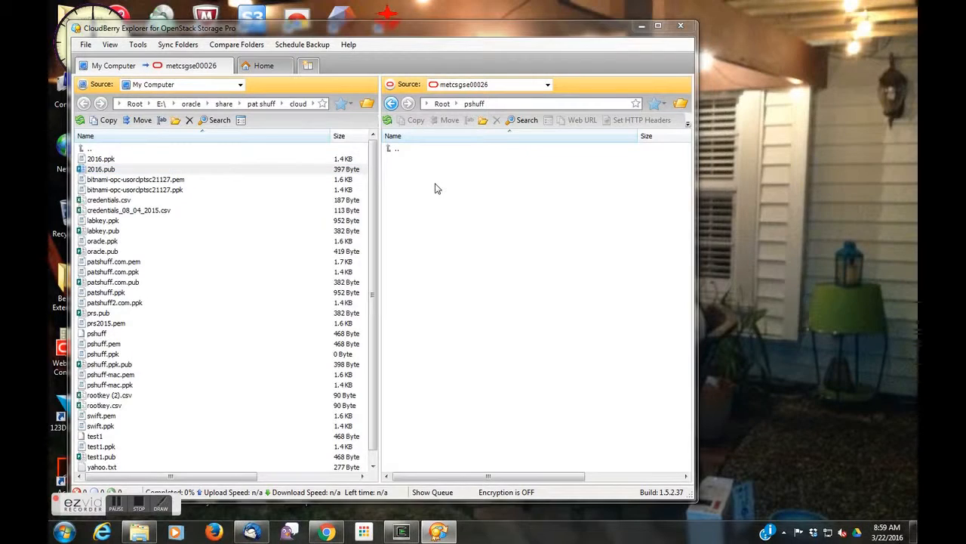
{"action": "left_click", "coordinate": [396, 292]}
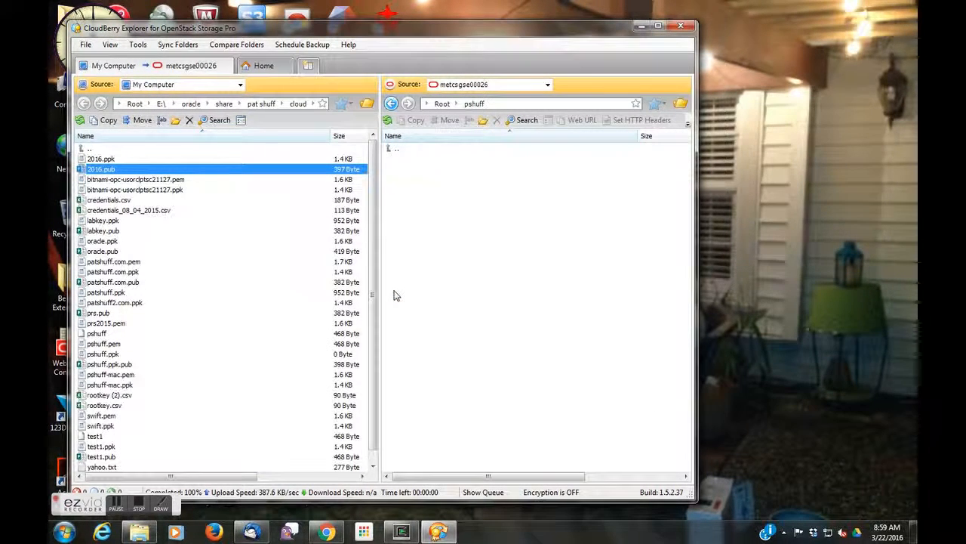
Step: Reopen and refresh the pshuff container listing to check the upload
{"action": "left_click", "coordinate": [394, 151]}
{"action": "double_click", "coordinate": [393, 151]}
{"action": "double_click", "coordinate": [401, 231]}
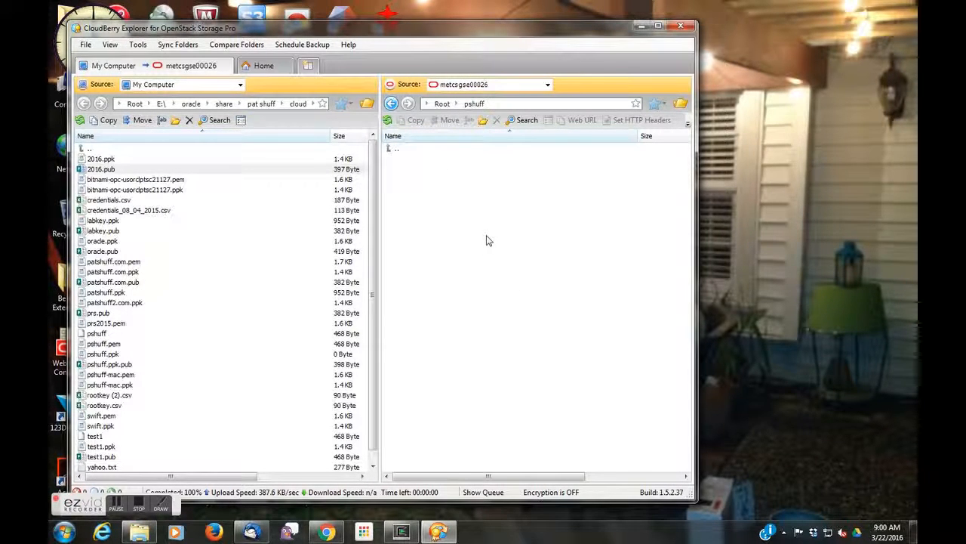
{"action": "left_click", "coordinate": [387, 120]}
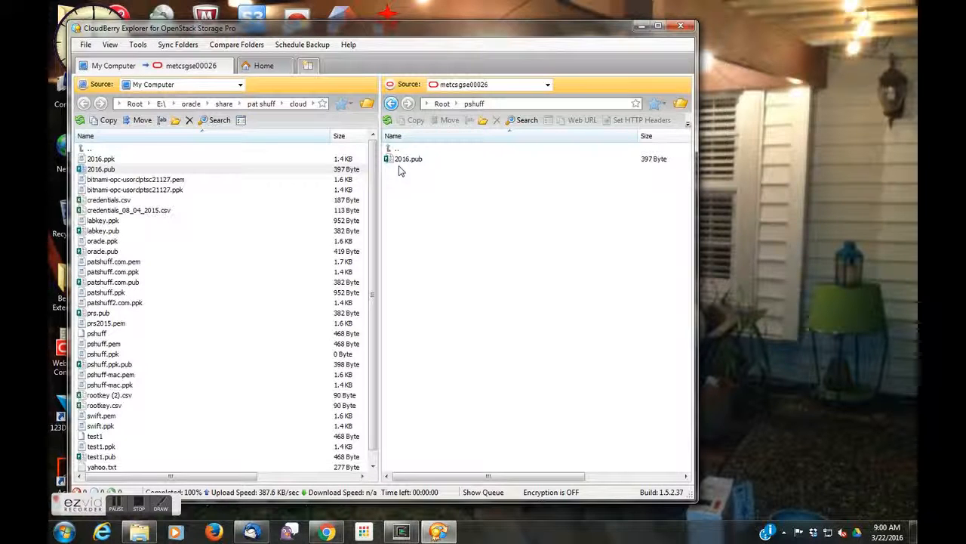
Step: Switch to the Chrome browser showing the Oracle Cloud home page
{"action": "left_click", "coordinate": [346, 46]}
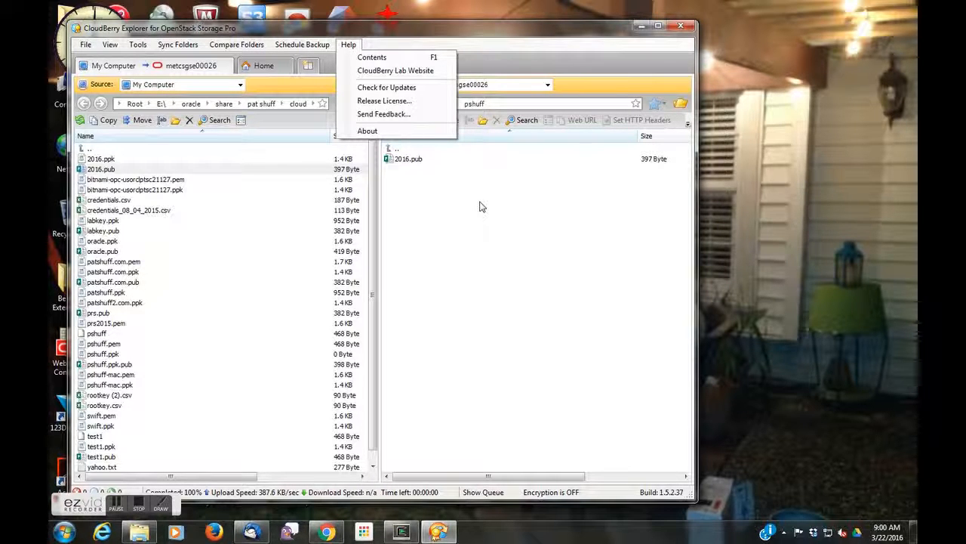
{"action": "left_click", "coordinate": [683, 28]}
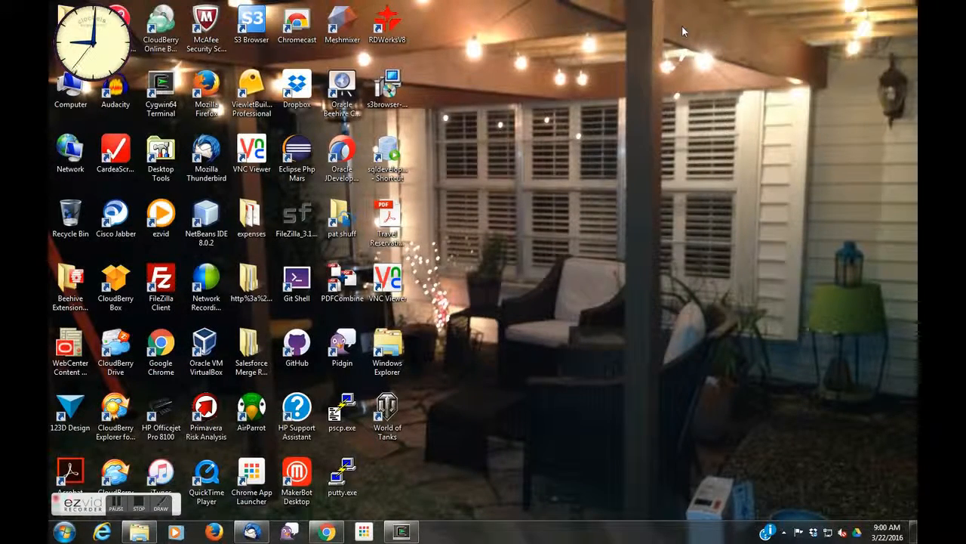
{"action": "left_click", "coordinate": [328, 529]}
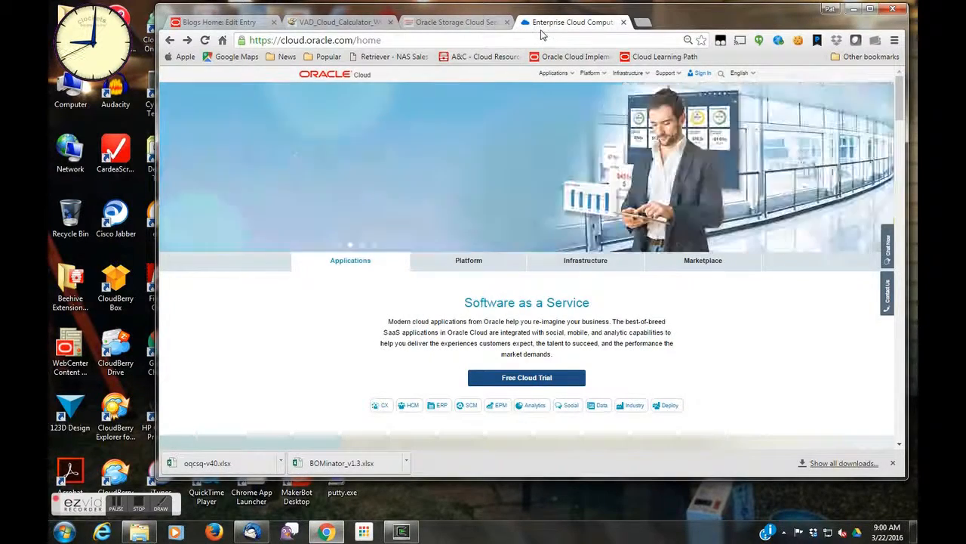
Step: Open the Oracle Cloud sign-in page, pick a data center region, and sign in to My Services
{"action": "left_click", "coordinate": [703, 76]}
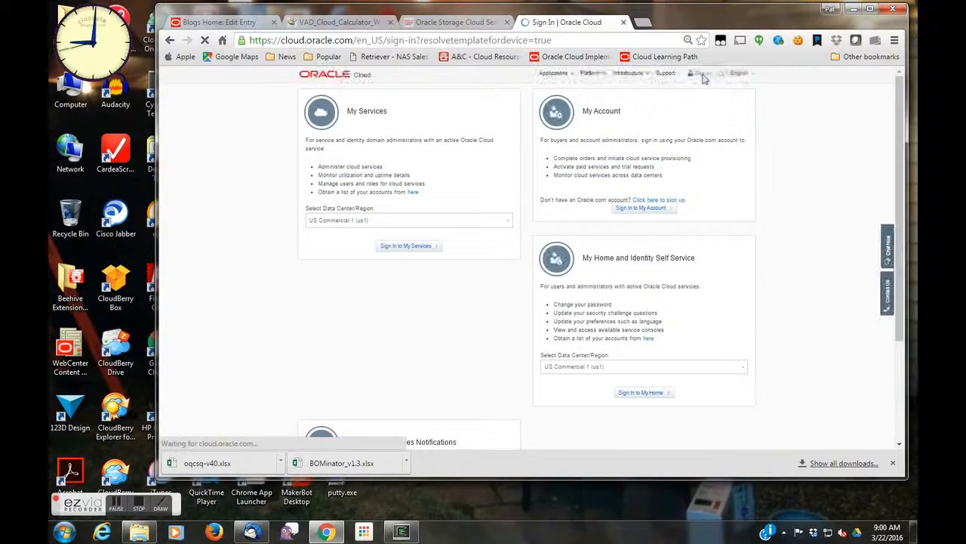
{"action": "left_click", "coordinate": [324, 220]}
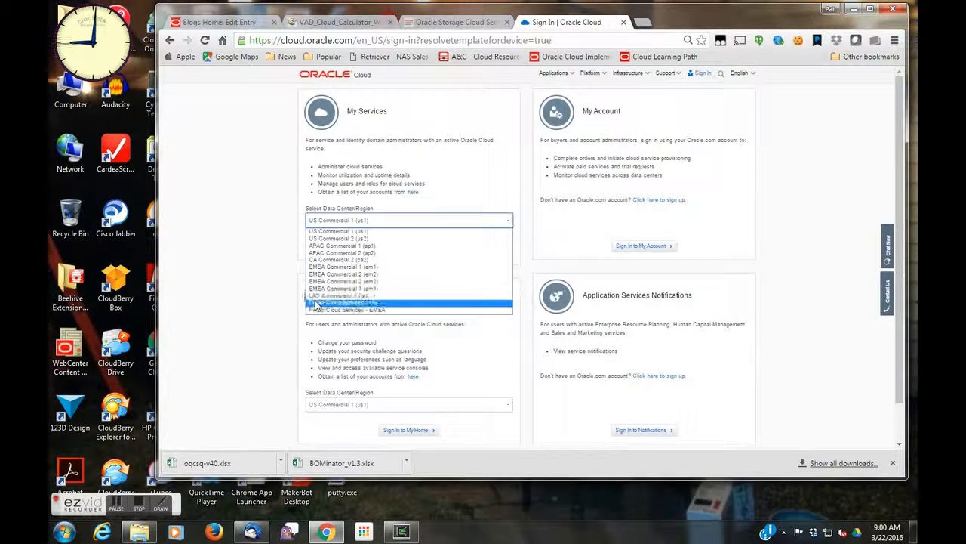
{"action": "left_click", "coordinate": [326, 302]}
{"action": "left_click", "coordinate": [425, 245]}
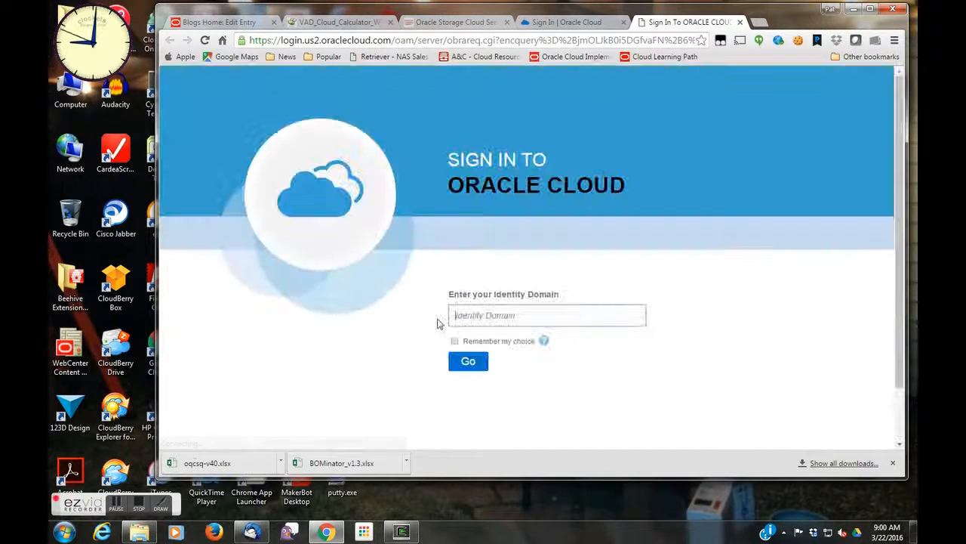
Step: Enter the identity domain metcsgse00026 and continue
{"action": "type", "text": "metcsgse000"}
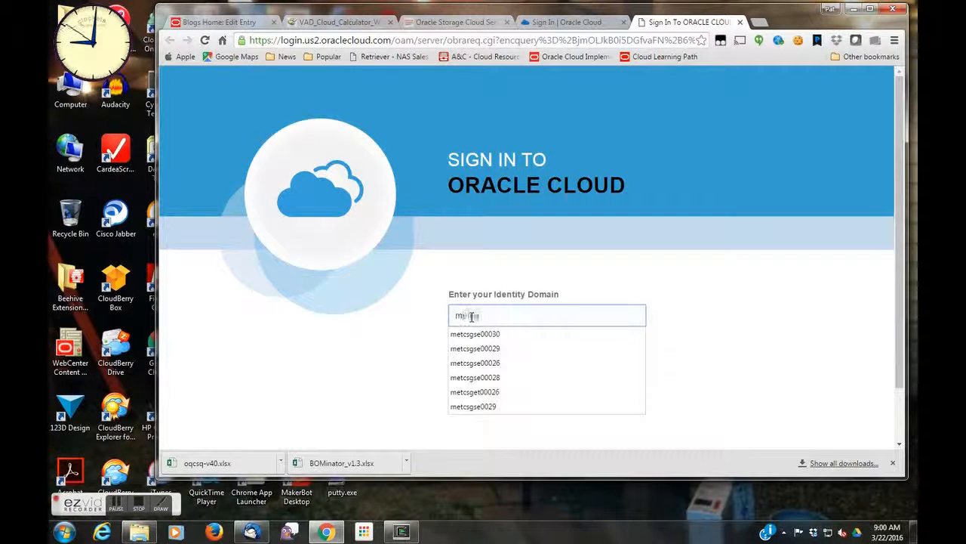
{"action": "type", "text": "26"}
{"action": "key", "text": "Return"}
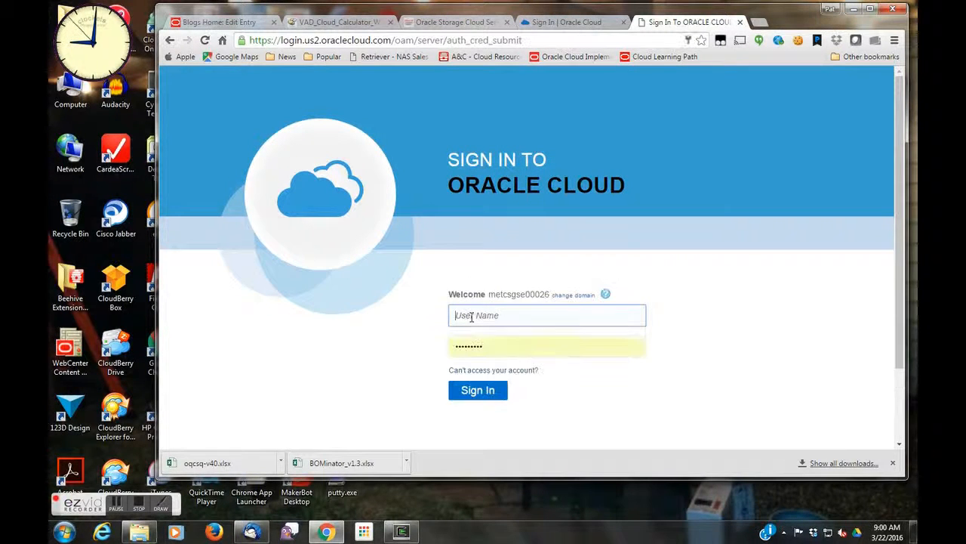
Step: Sign in with user name cloud.admin and the account password
{"action": "type", "text": "cloud.admin"}
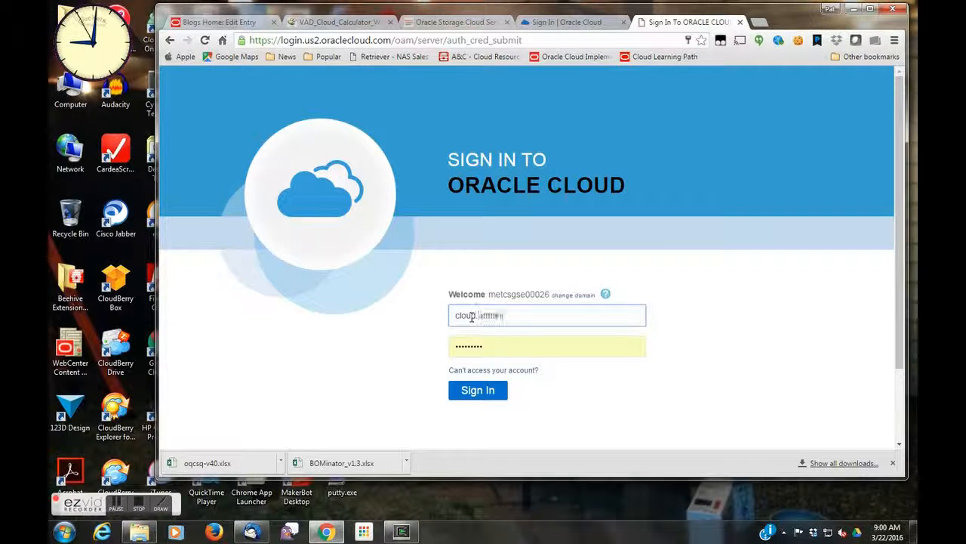
{"action": "key", "text": "Tab"}
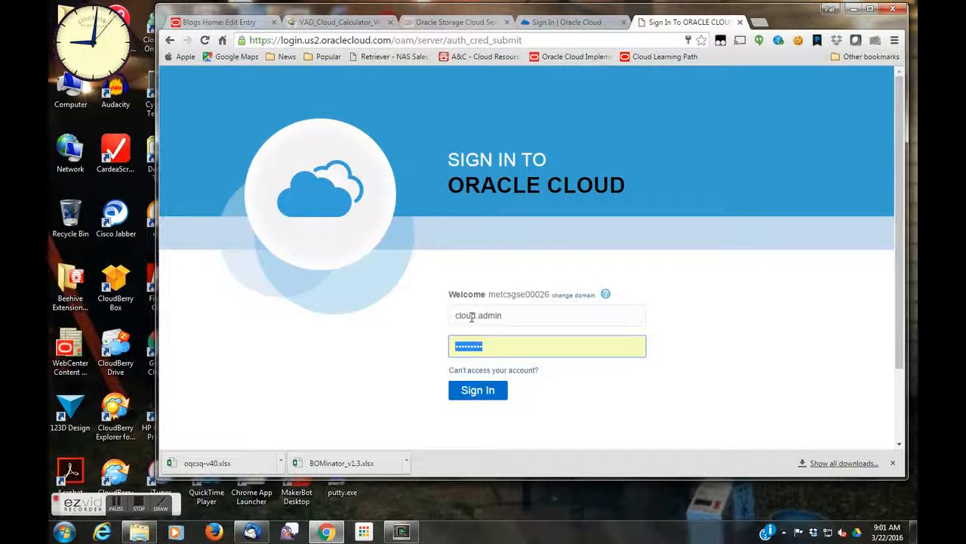
{"action": "type", "text": "•"}
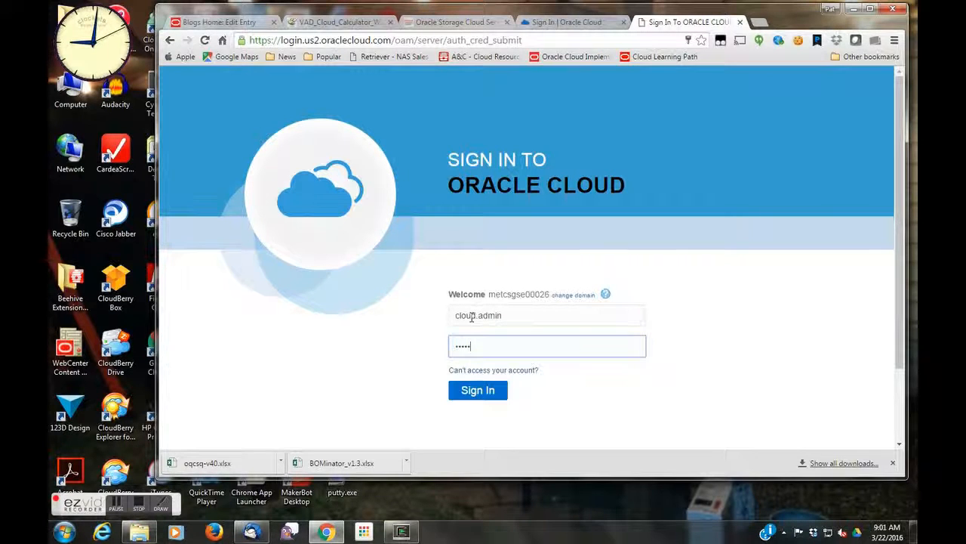
{"action": "type", "text": "••"}
{"action": "key", "text": "Return"}
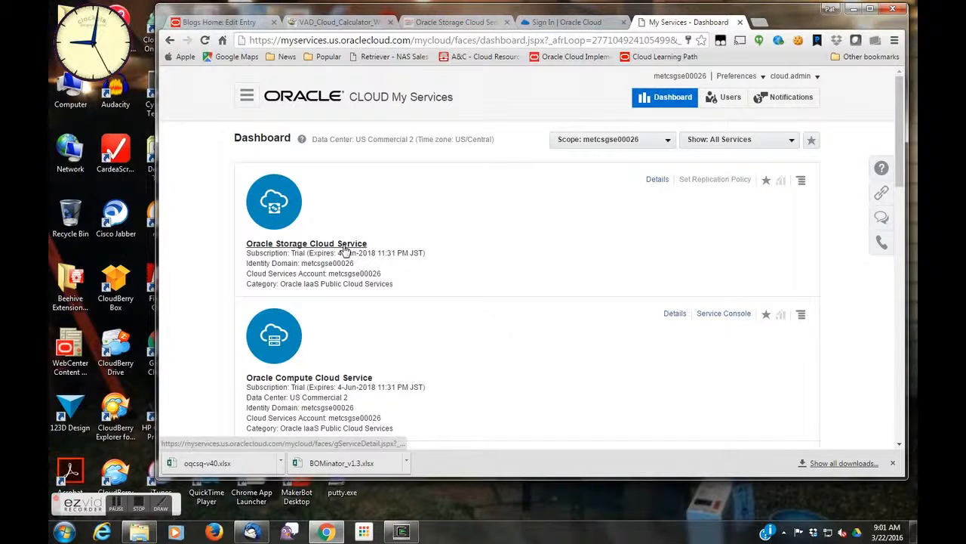
Step: Open the Oracle Storage Cloud Service details, select its REST endpoint URL, and launch the Postman extension
{"action": "left_click", "coordinate": [347, 250]}
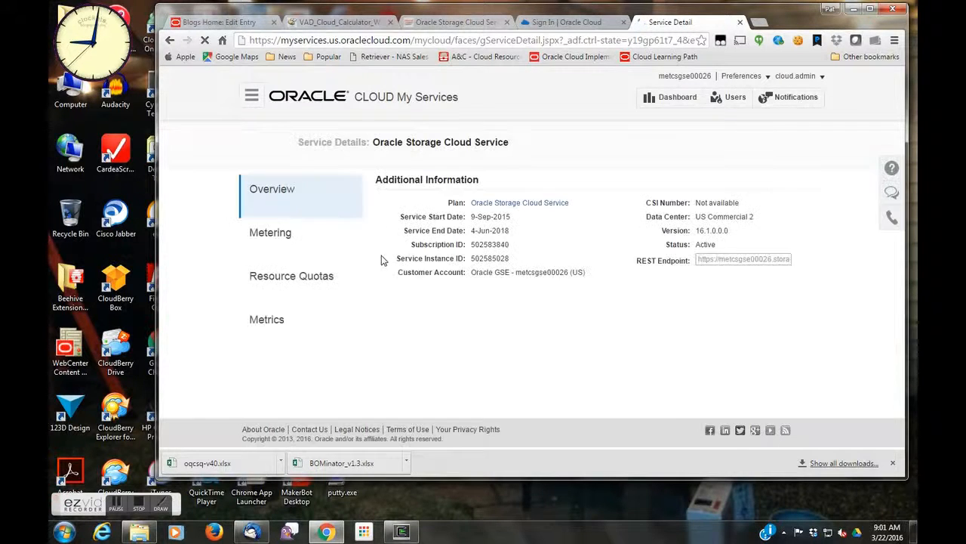
{"action": "triple_click", "coordinate": [735, 260]}
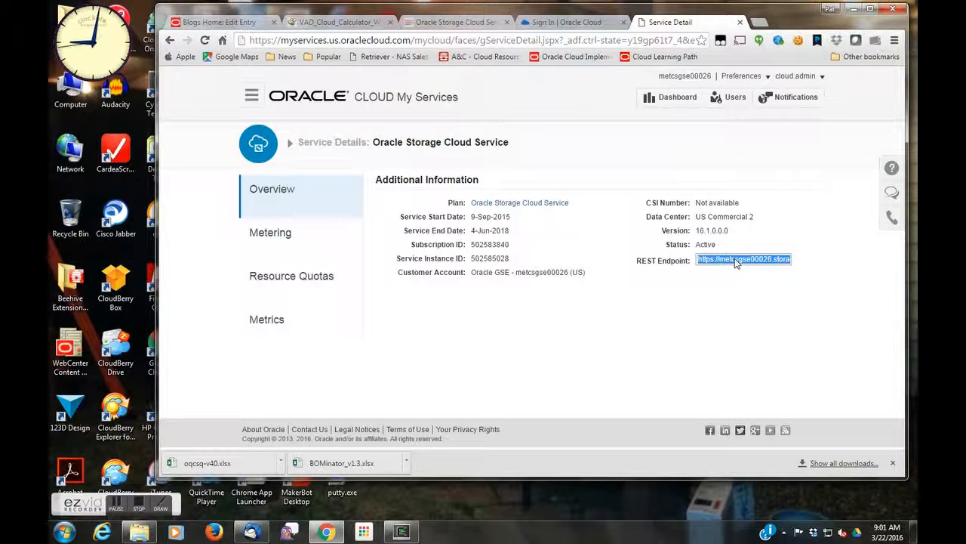
{"action": "left_click", "coordinate": [778, 40]}
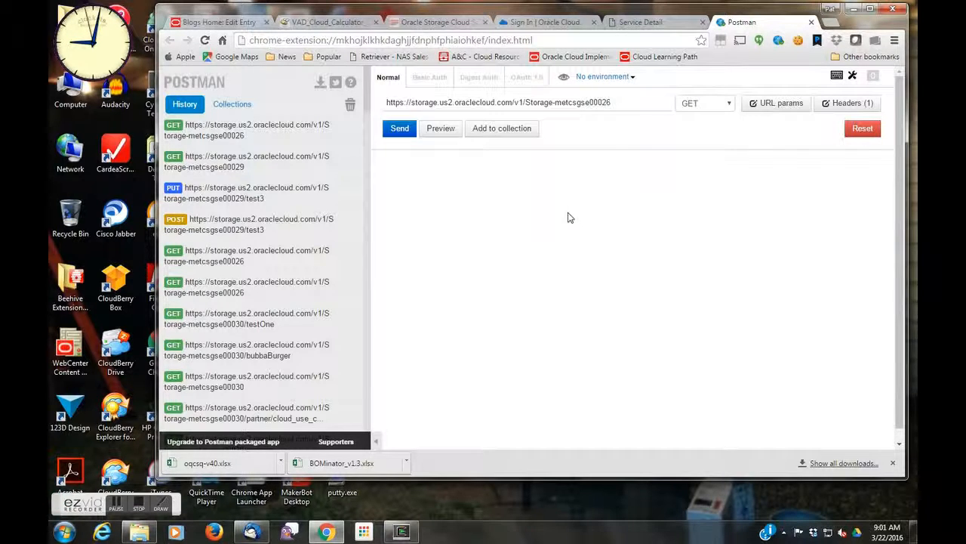
Step: Set Basic Auth with user name cloud.admin and the account password, generate the header, and send the GET request
{"action": "left_click", "coordinate": [424, 78]}
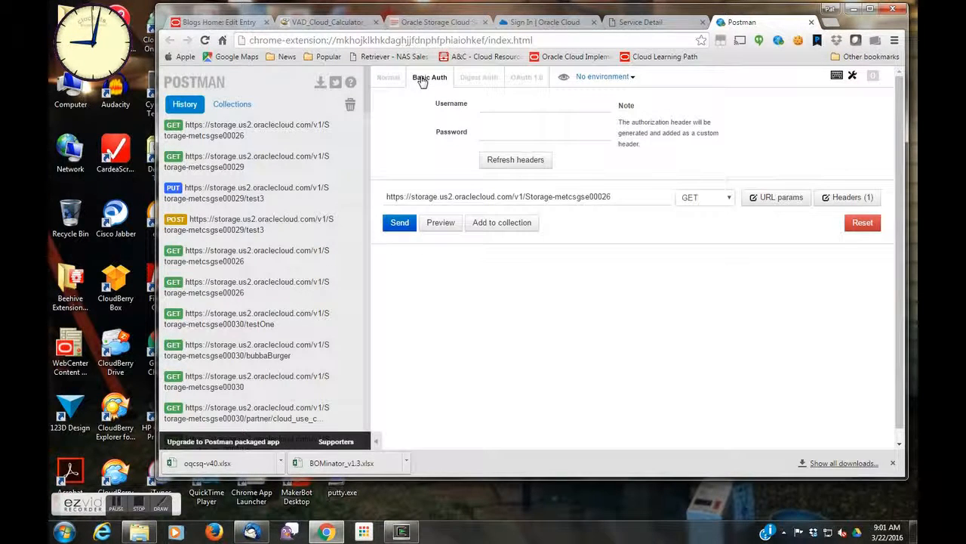
{"action": "double_click", "coordinate": [425, 196]}
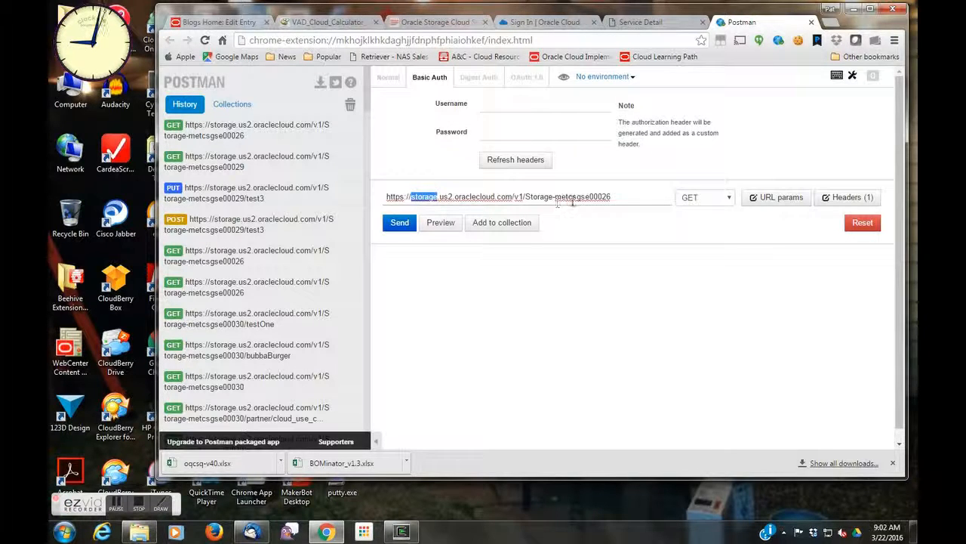
{"action": "left_click", "coordinate": [636, 201]}
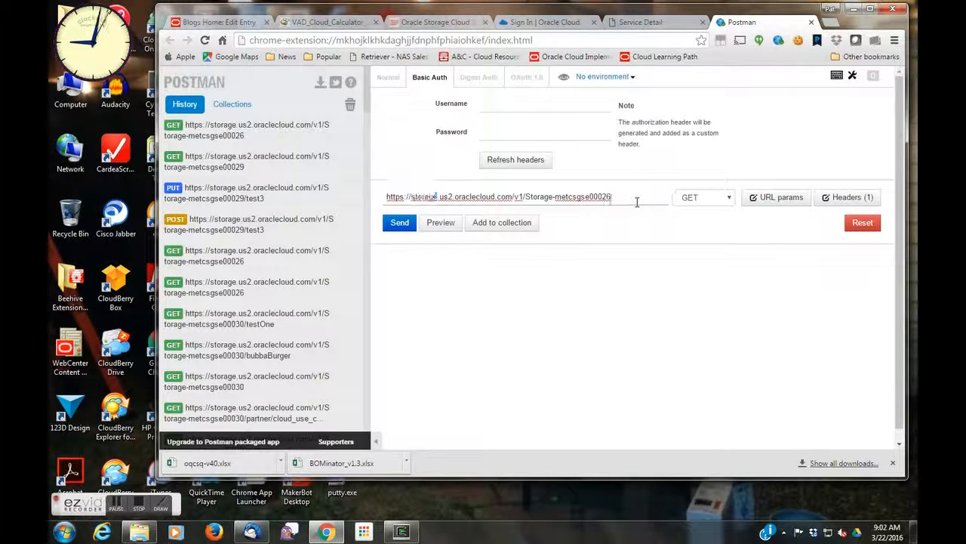
{"action": "left_click", "coordinate": [547, 111]}
{"action": "type", "text": "cl"}
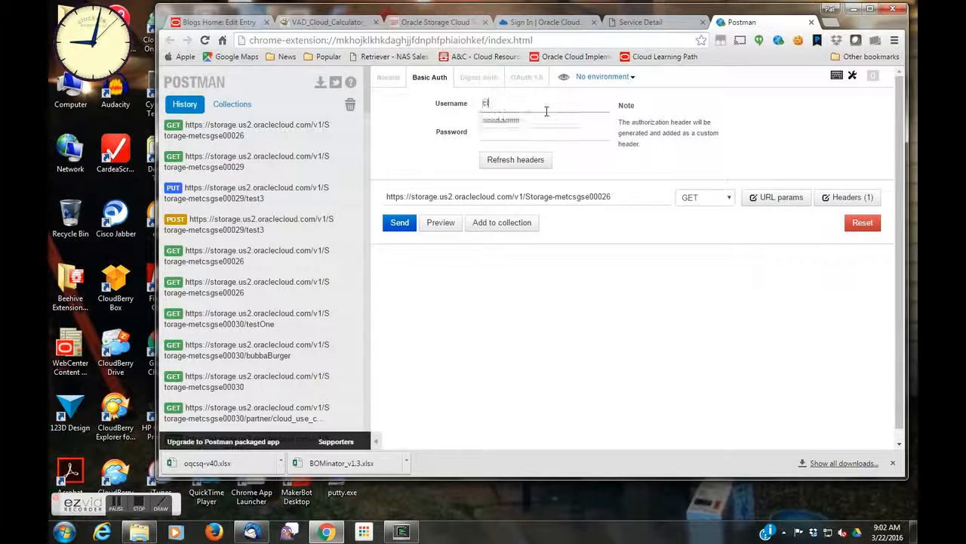
{"action": "type", "text": "oud.admin"}
{"action": "key", "text": "Tab"}
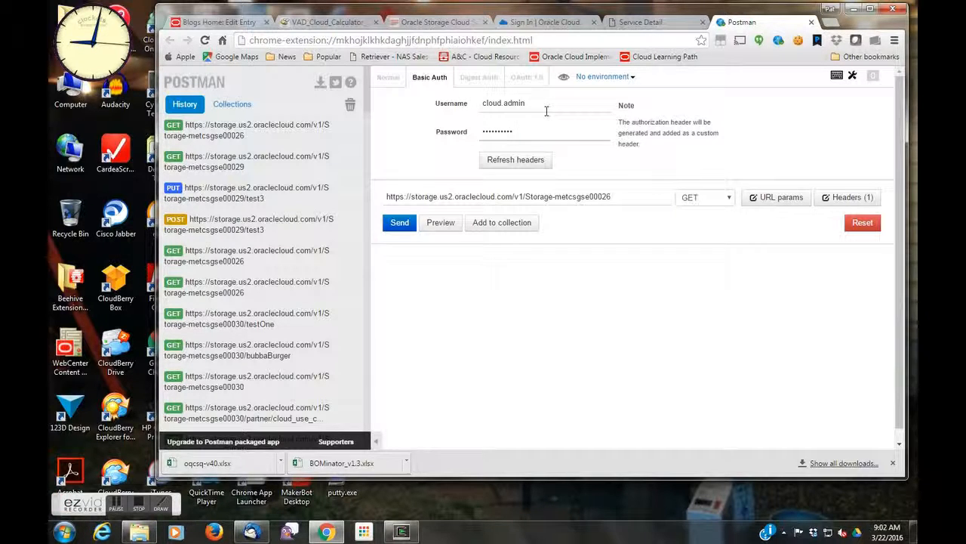
{"action": "left_click", "coordinate": [520, 168]}
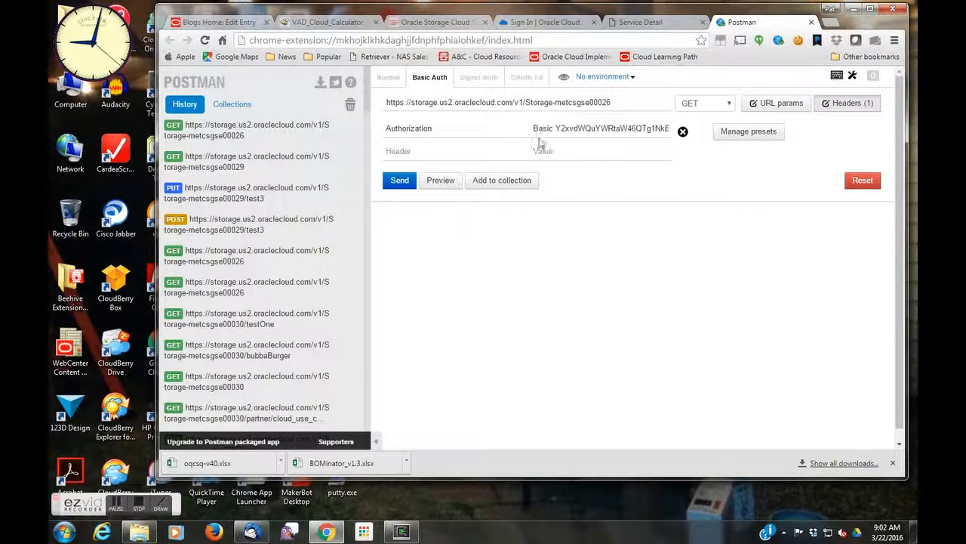
{"action": "left_click", "coordinate": [391, 183]}
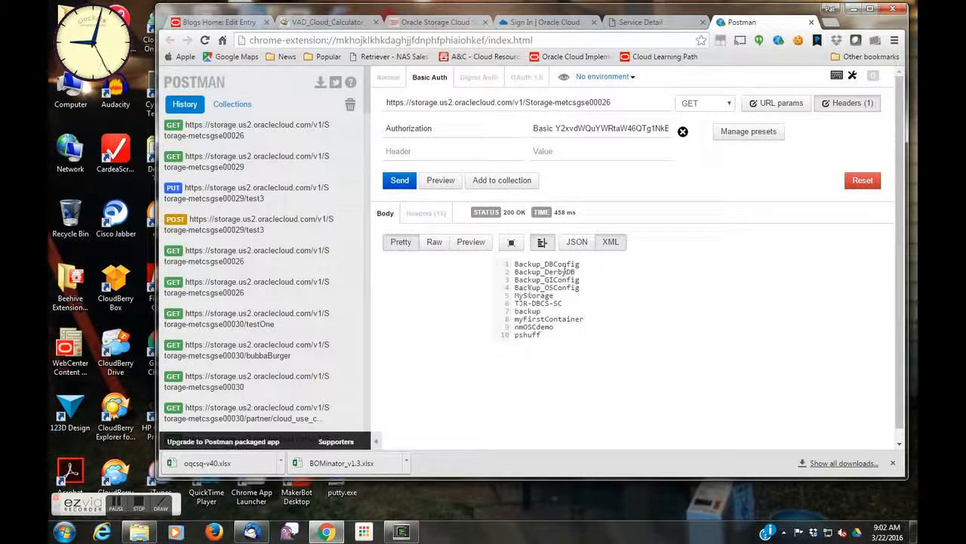
Step: Append /pshuff to the request URL and send the GET request for that container
{"action": "left_click", "coordinate": [614, 102]}
{"action": "type", "text": "/"}
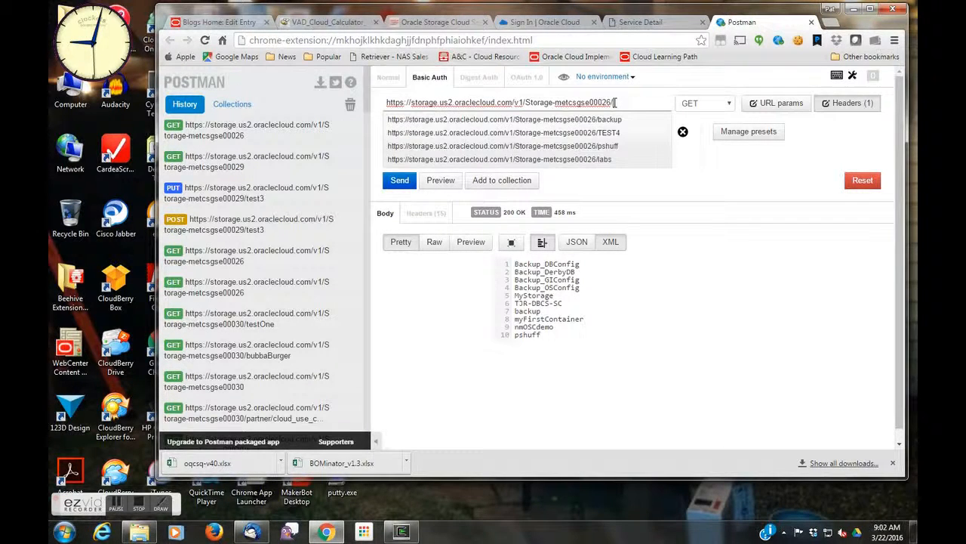
{"action": "type", "text": "pshuff"}
{"action": "key", "text": "Down"}
{"action": "key", "text": "Return"}
{"action": "left_click", "coordinate": [400, 180]}
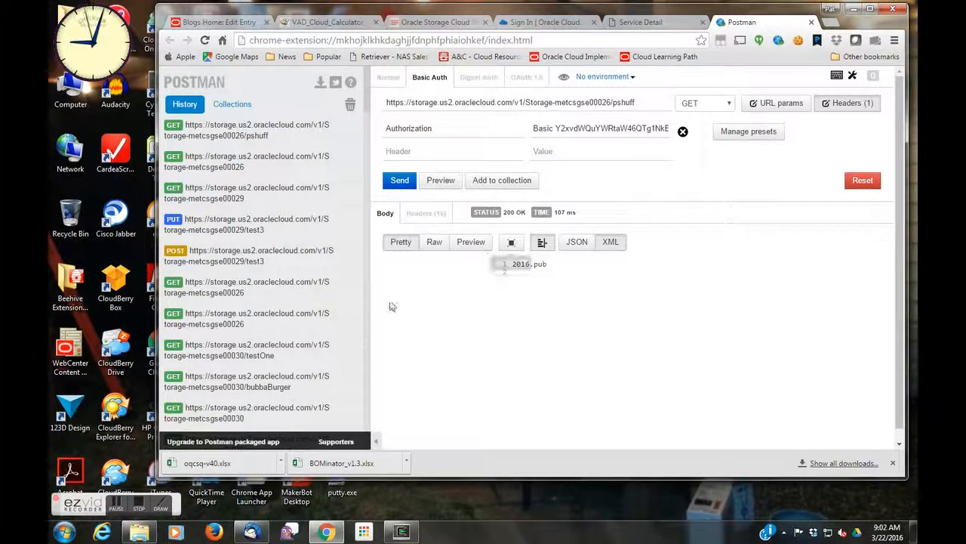
{"action": "mouse_move", "coordinate": [505, 218]}
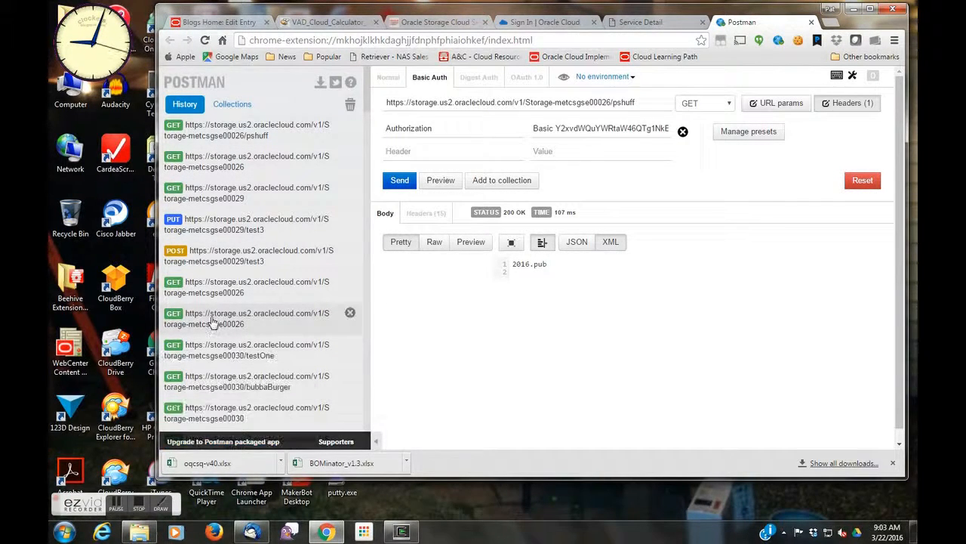
{"action": "left_click_drag", "start_coordinate": [366, 103], "coordinate": [363, 142]}
{"action": "scroll", "coordinate": [362, 147], "scroll_direction": "down", "scroll_amount": 3}
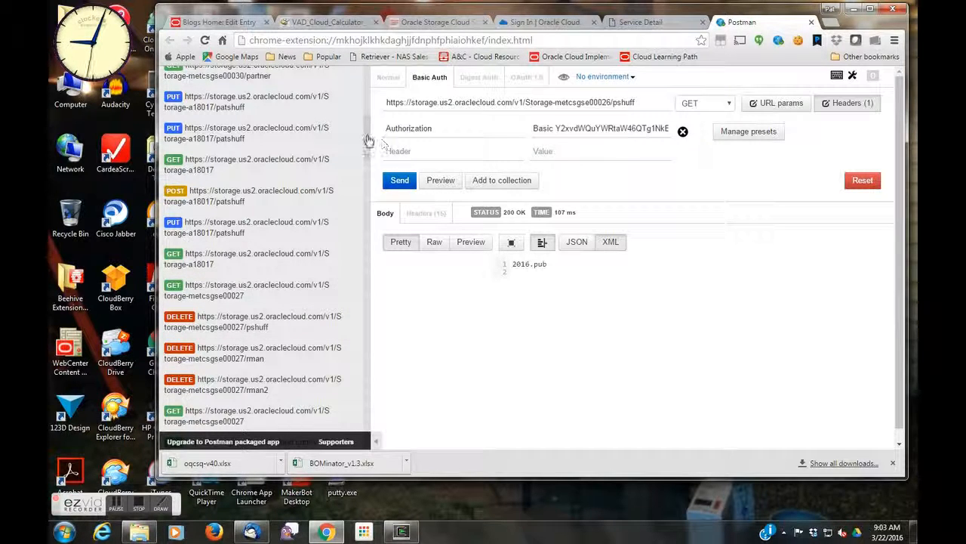
{"action": "scroll", "coordinate": [370, 136], "scroll_direction": "up", "scroll_amount": 10}
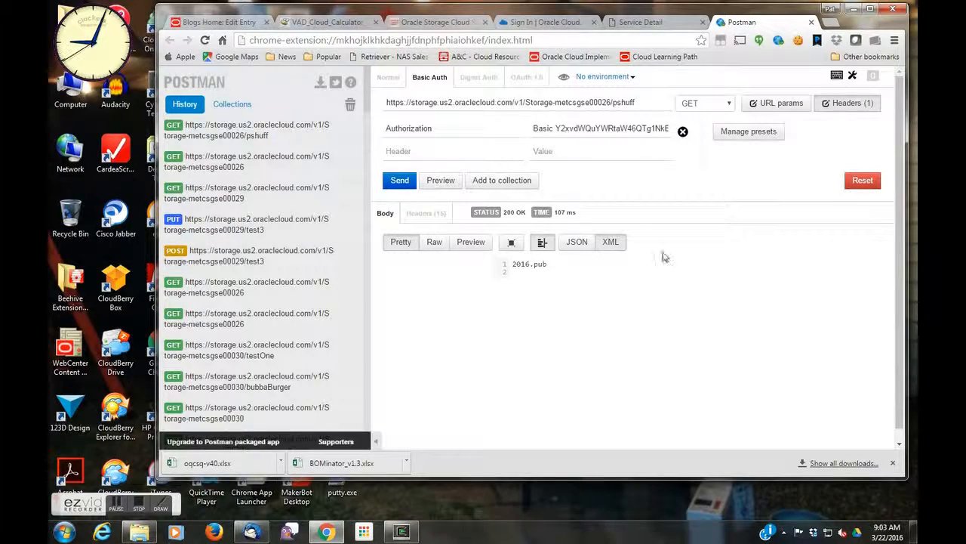
Step: Switch to the Cygwin terminal, recall the curl authentication command, and select the X-Auth-Token line from the earlier output
{"action": "left_click", "coordinate": [851, 7]}
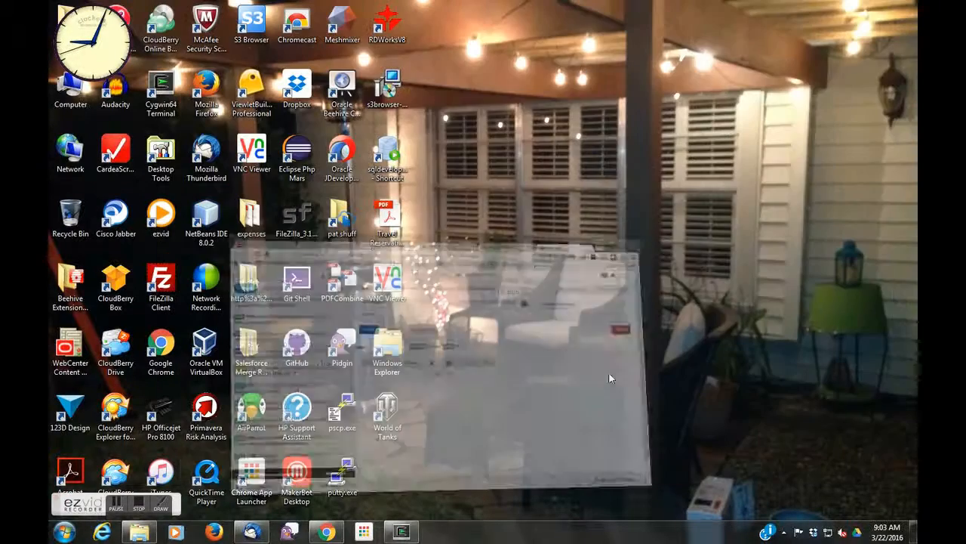
{"action": "left_click", "coordinate": [389, 533]}
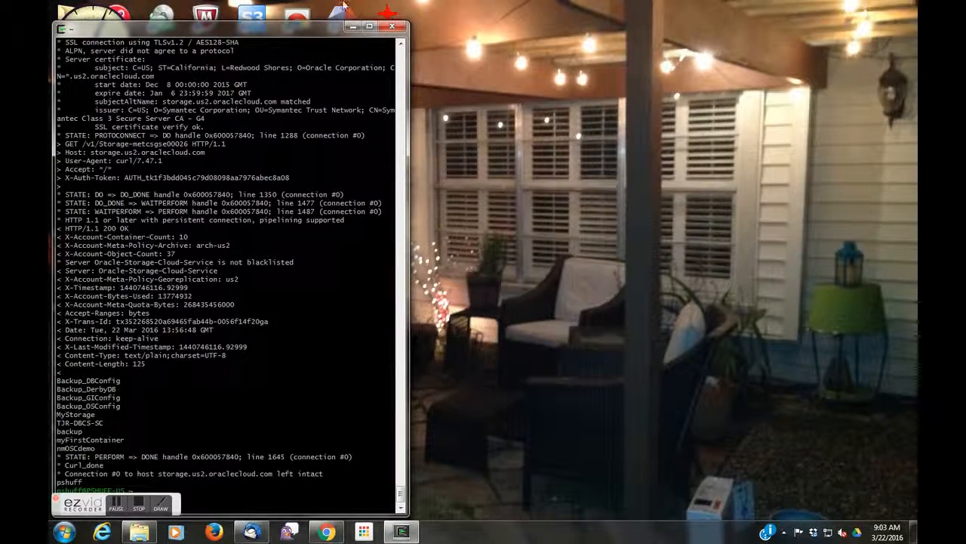
{"action": "left_click_drag", "start_coordinate": [311, 36], "coordinate": [453, 35]}
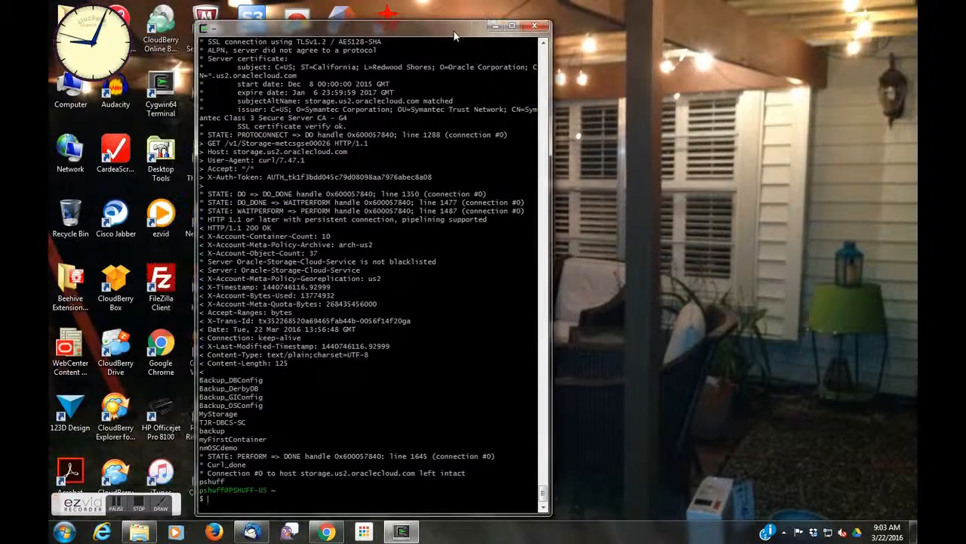
{"action": "type", "text": "curl -v -X GET -H \"X-Storage-User: Storage-metcsgse00026:cloud.admin\" -H \"X-Storage-Pass: $DPASS\" https://metcsgse00026.storage.oraclecloud.com/auth/v1.0"}
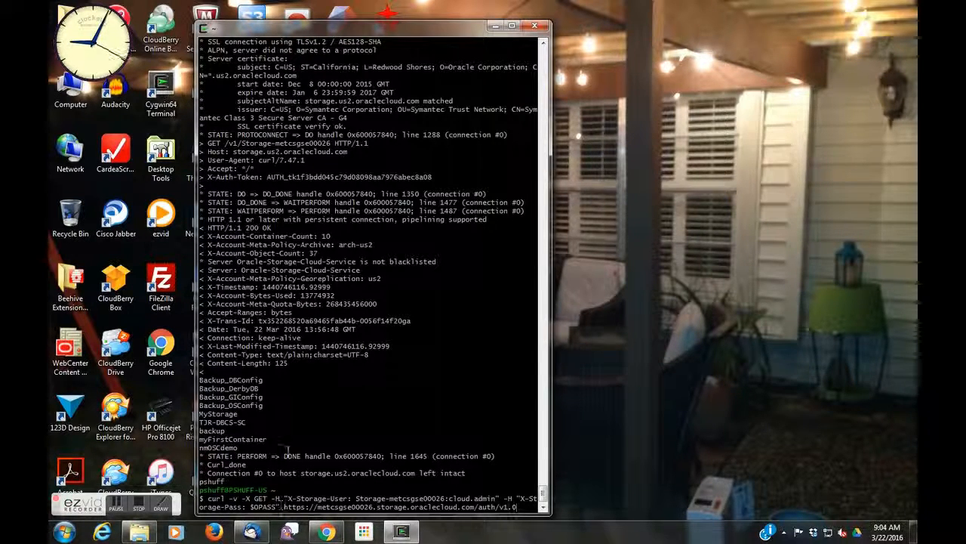
{"action": "left_click_drag", "start_coordinate": [439, 181], "coordinate": [209, 183]}
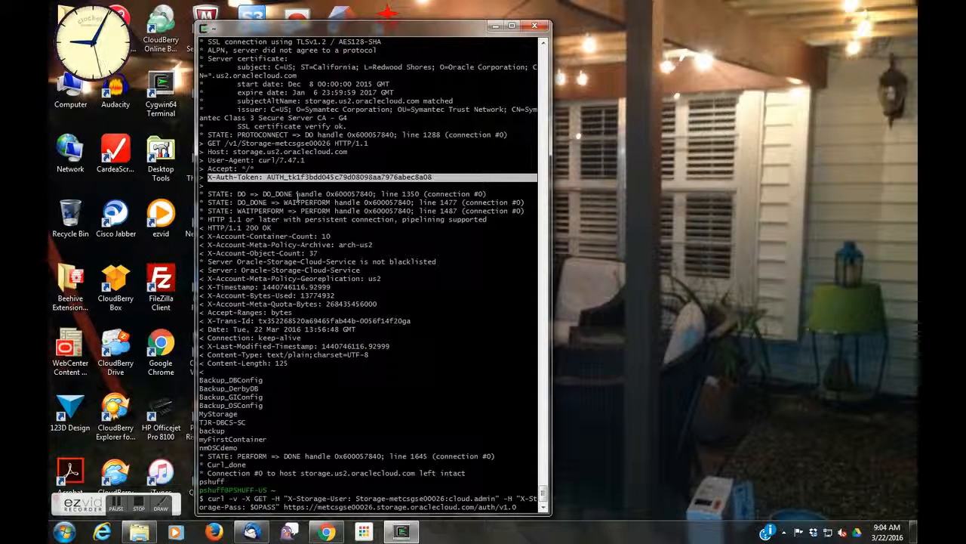
Step: Recall the curl GET command carrying the X-Auth-Token and run it against the Storage-metcsgse00026 account
{"action": "left_click", "coordinate": [408, 342]}
{"action": "key", "text": "Down"}
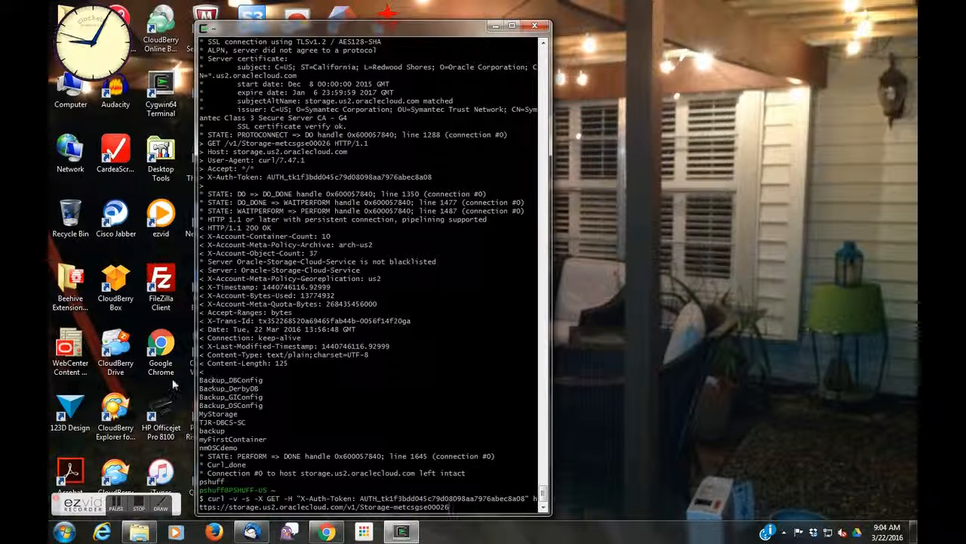
{"action": "left_click_drag", "start_coordinate": [201, 380], "coordinate": [302, 446]}
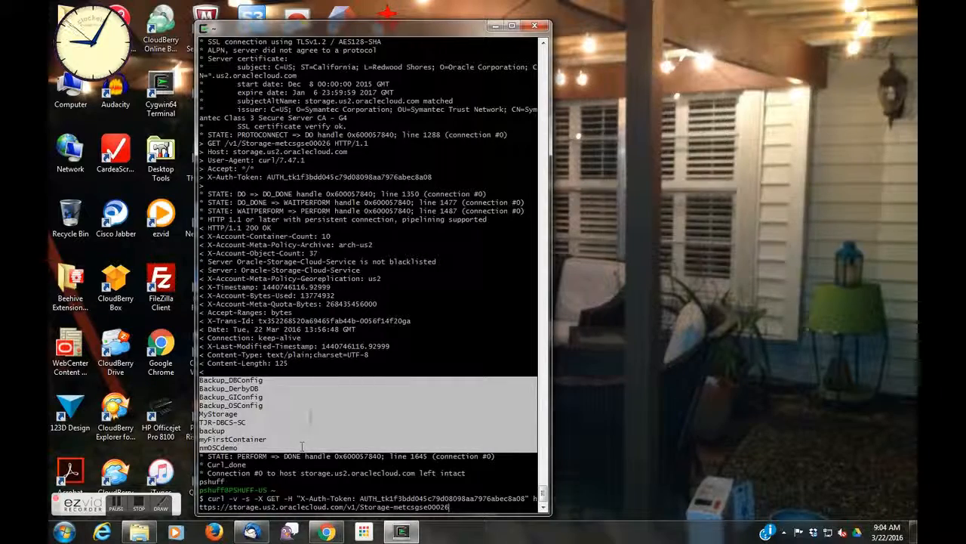
{"action": "key", "text": "Return"}
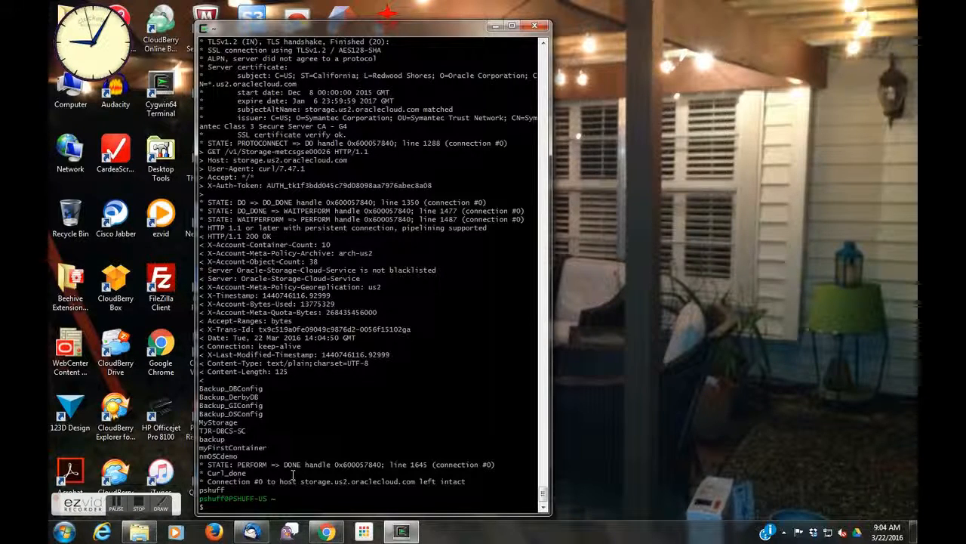
Step: Append /pshuff to the curl GET command and run it to list that container's objects
{"action": "key", "text": "Up"}
{"action": "type", "text": "/pshuf"}
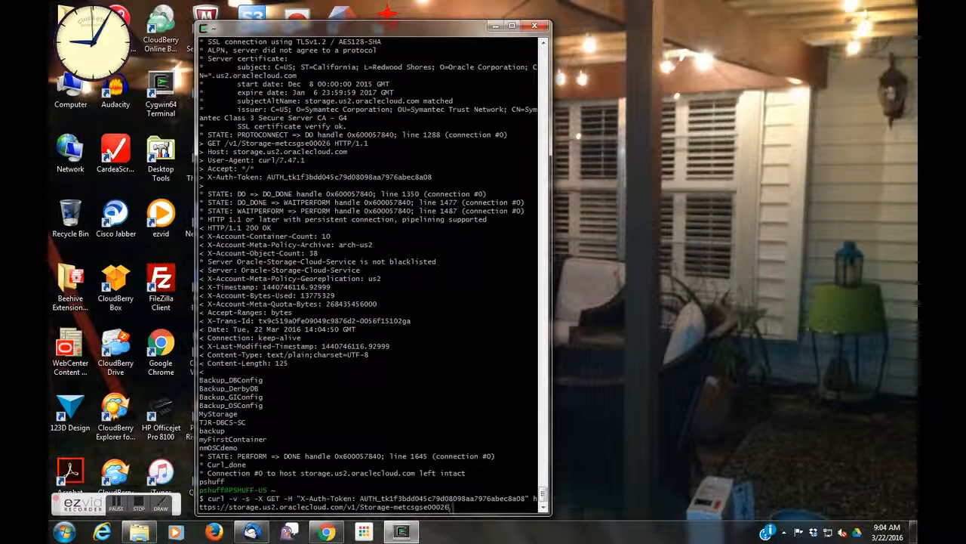
{"action": "type", "text": "f"}
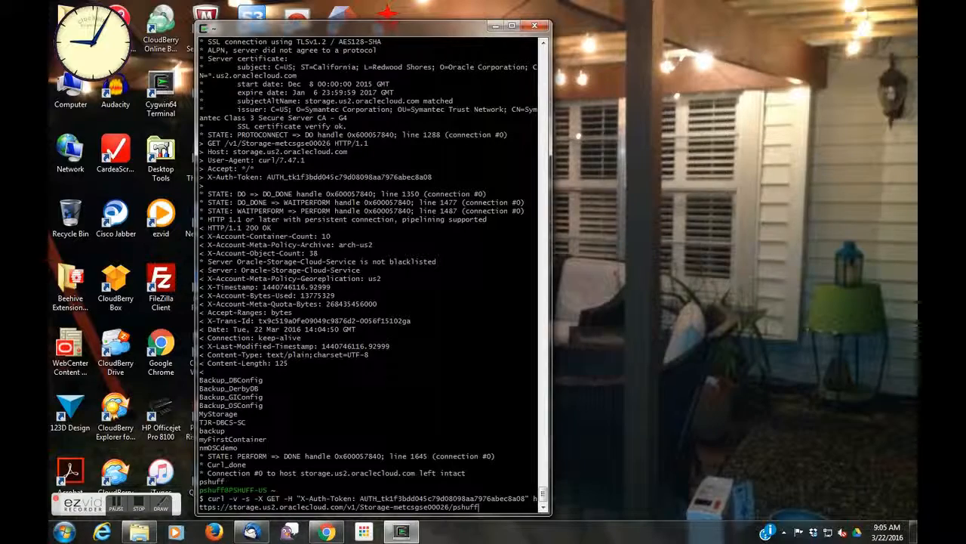
{"action": "key", "text": "Return"}
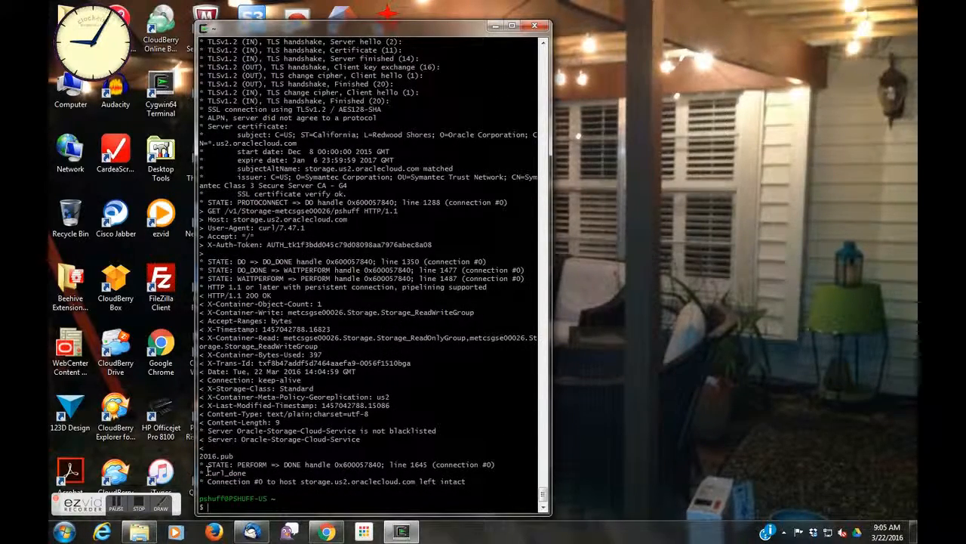
{"action": "triple_click", "coordinate": [202, 455]}
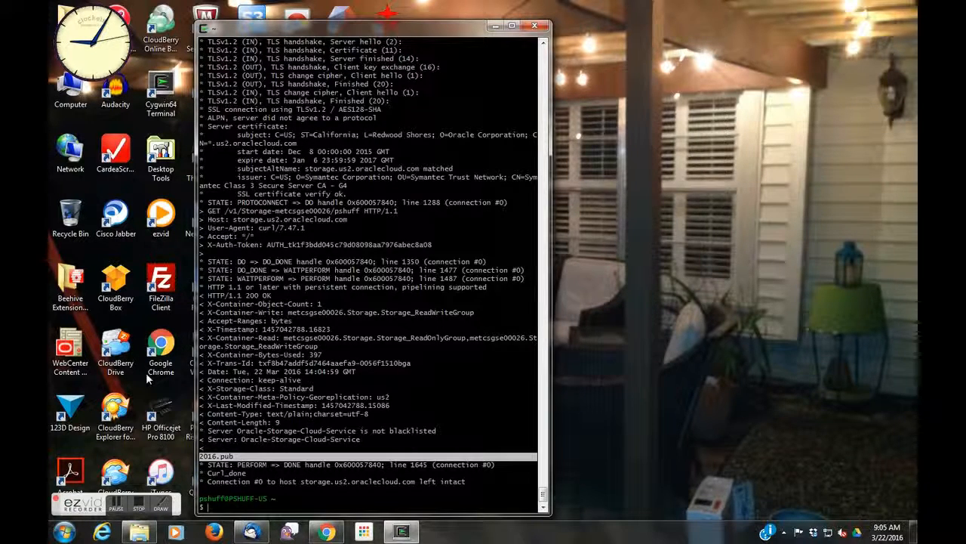
Step: Compare the pshuff container's contents in CloudBerry Explorer and Postman
{"action": "left_click", "coordinate": [111, 408]}
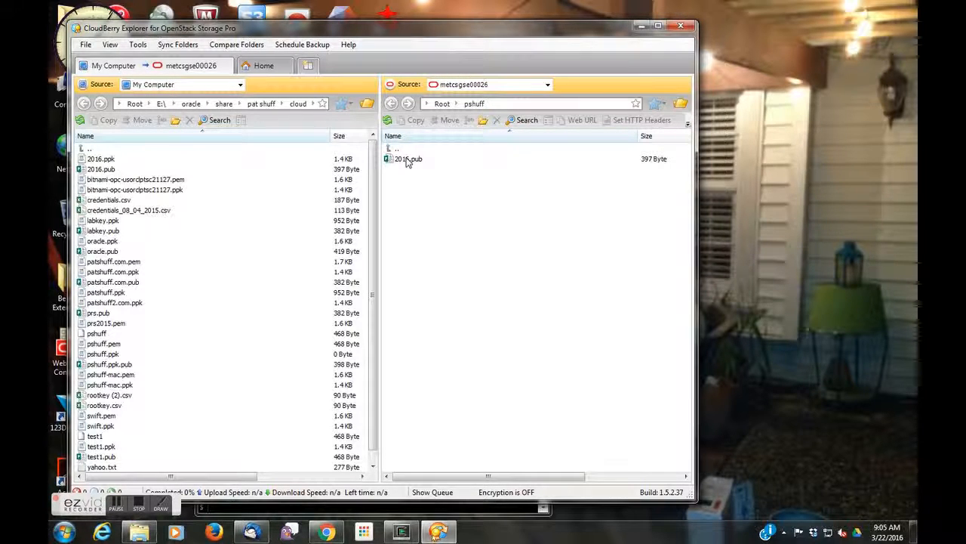
{"action": "left_click", "coordinate": [639, 29]}
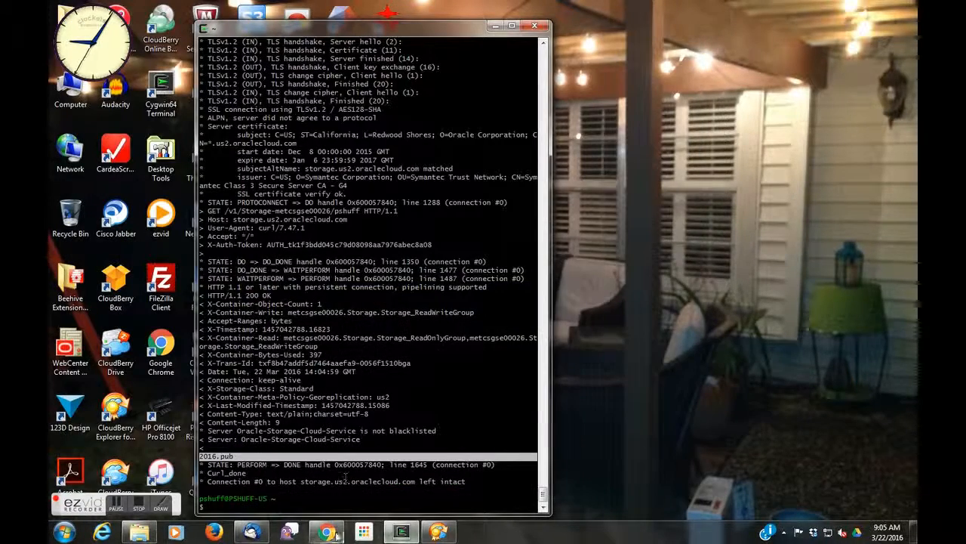
{"action": "left_click", "coordinate": [336, 534]}
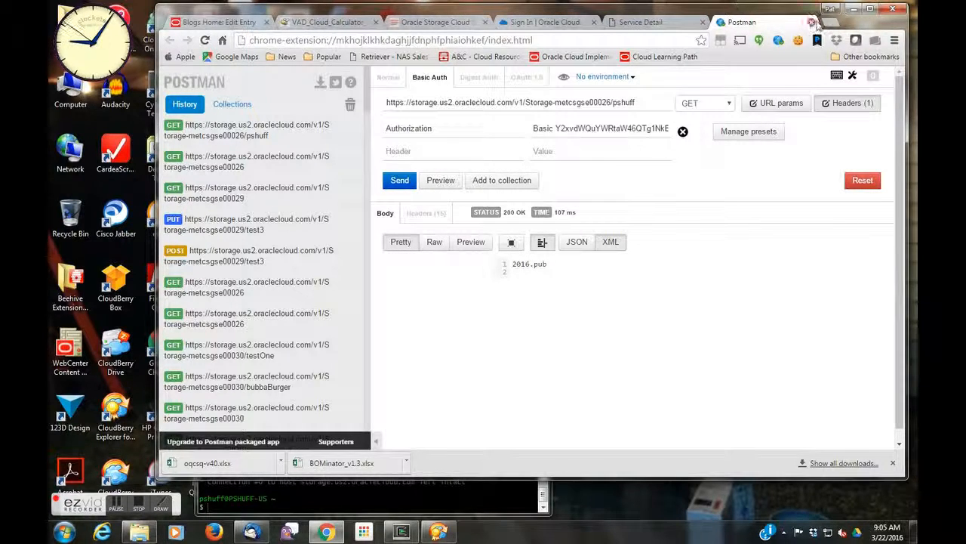
{"action": "left_click", "coordinate": [849, 9]}
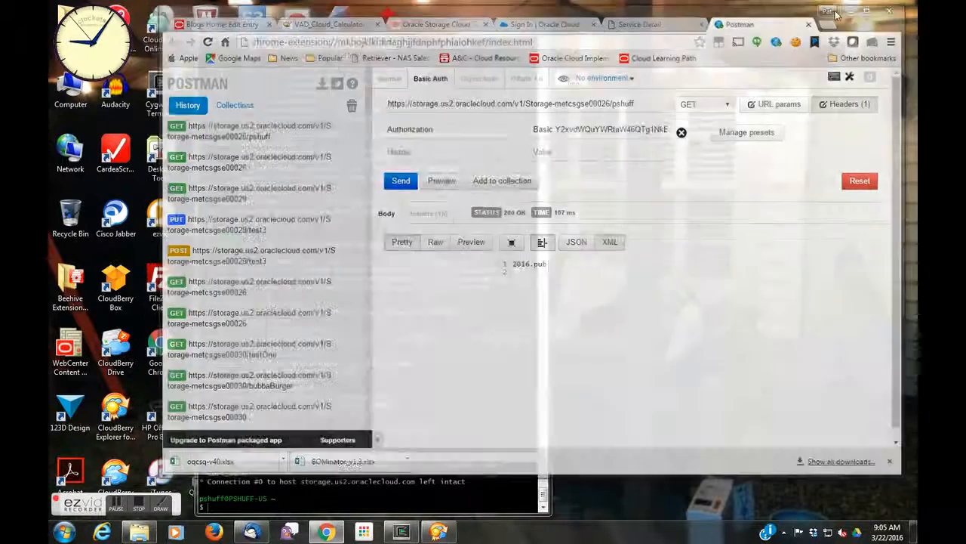
Step: Recall the earlier curl authentication command from the terminal history
{"action": "triple_click", "coordinate": [293, 494]}
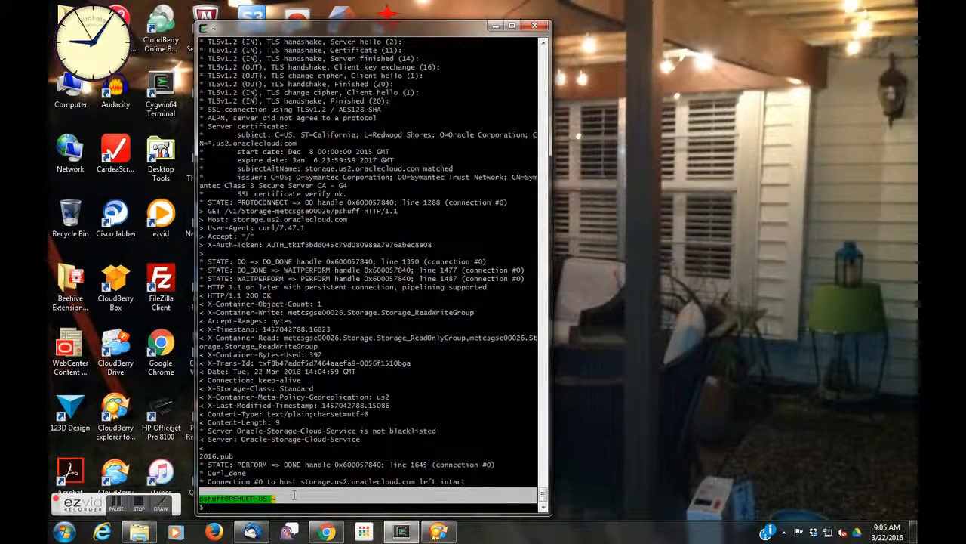
{"action": "key", "text": "Up"}
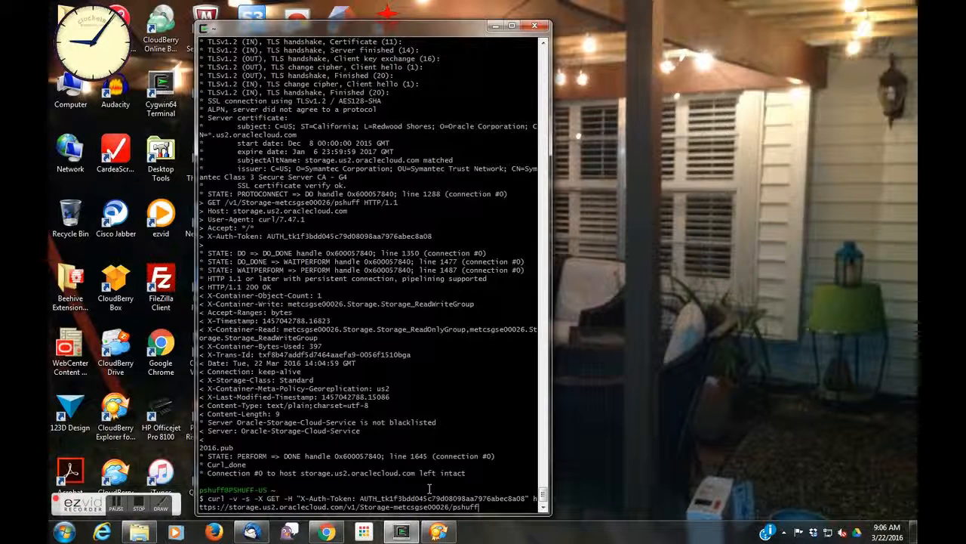
{"action": "key", "text": "BackSpace"}
{"action": "key", "text": "BackSpace"}
{"action": "key", "text": "BackSpace"}
{"action": "key", "text": "BackSpace"}
{"action": "key", "text": "BackSpace"}
{"action": "key", "text": "BackSpace"}
{"action": "key", "text": "BackSpace"}
{"action": "key", "text": "Up"}
{"action": "key", "text": "Up"}
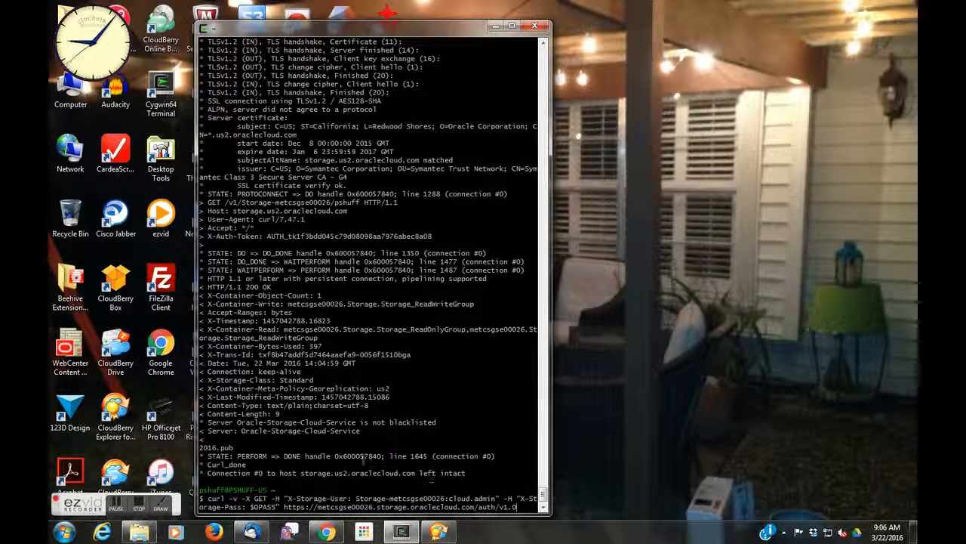
{"action": "left_click", "coordinate": [138, 508]}
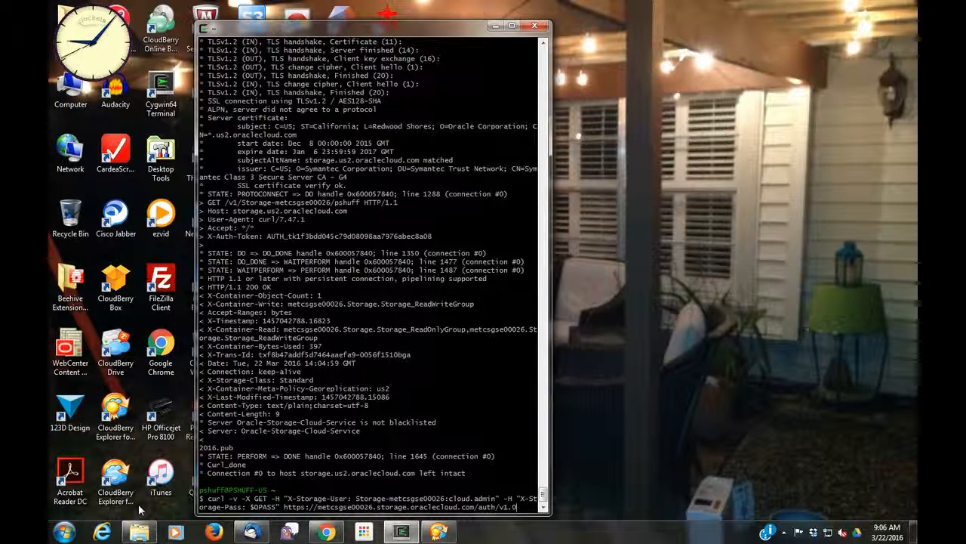